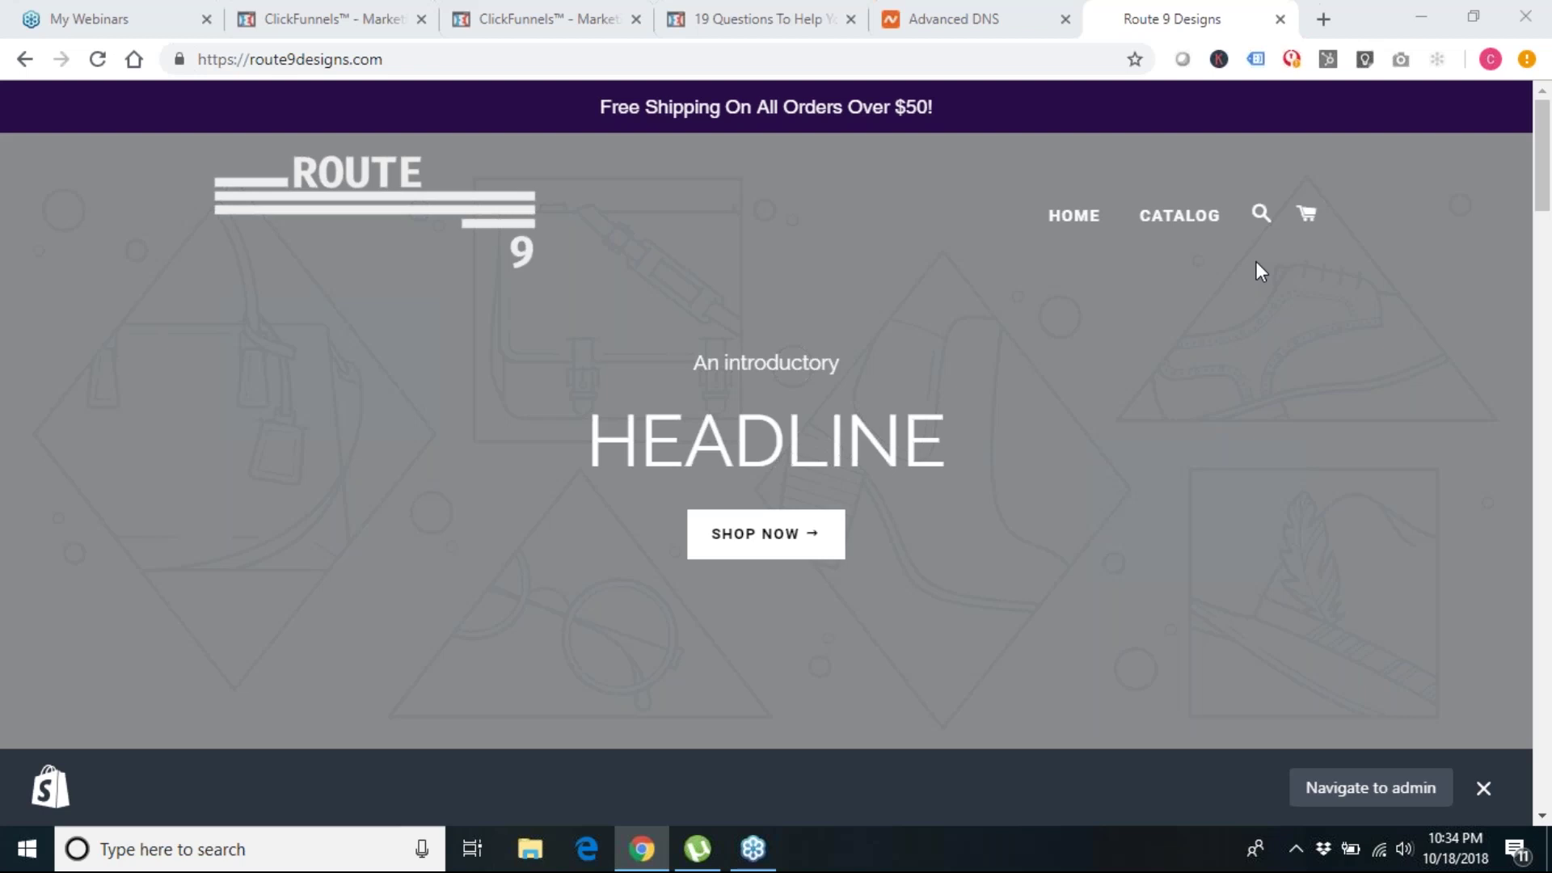
# Step: Switch to the ClickFunnels funnel, view the 19 Questions step's publishing settings, and return to its overview
pyautogui.click(1217, 63)
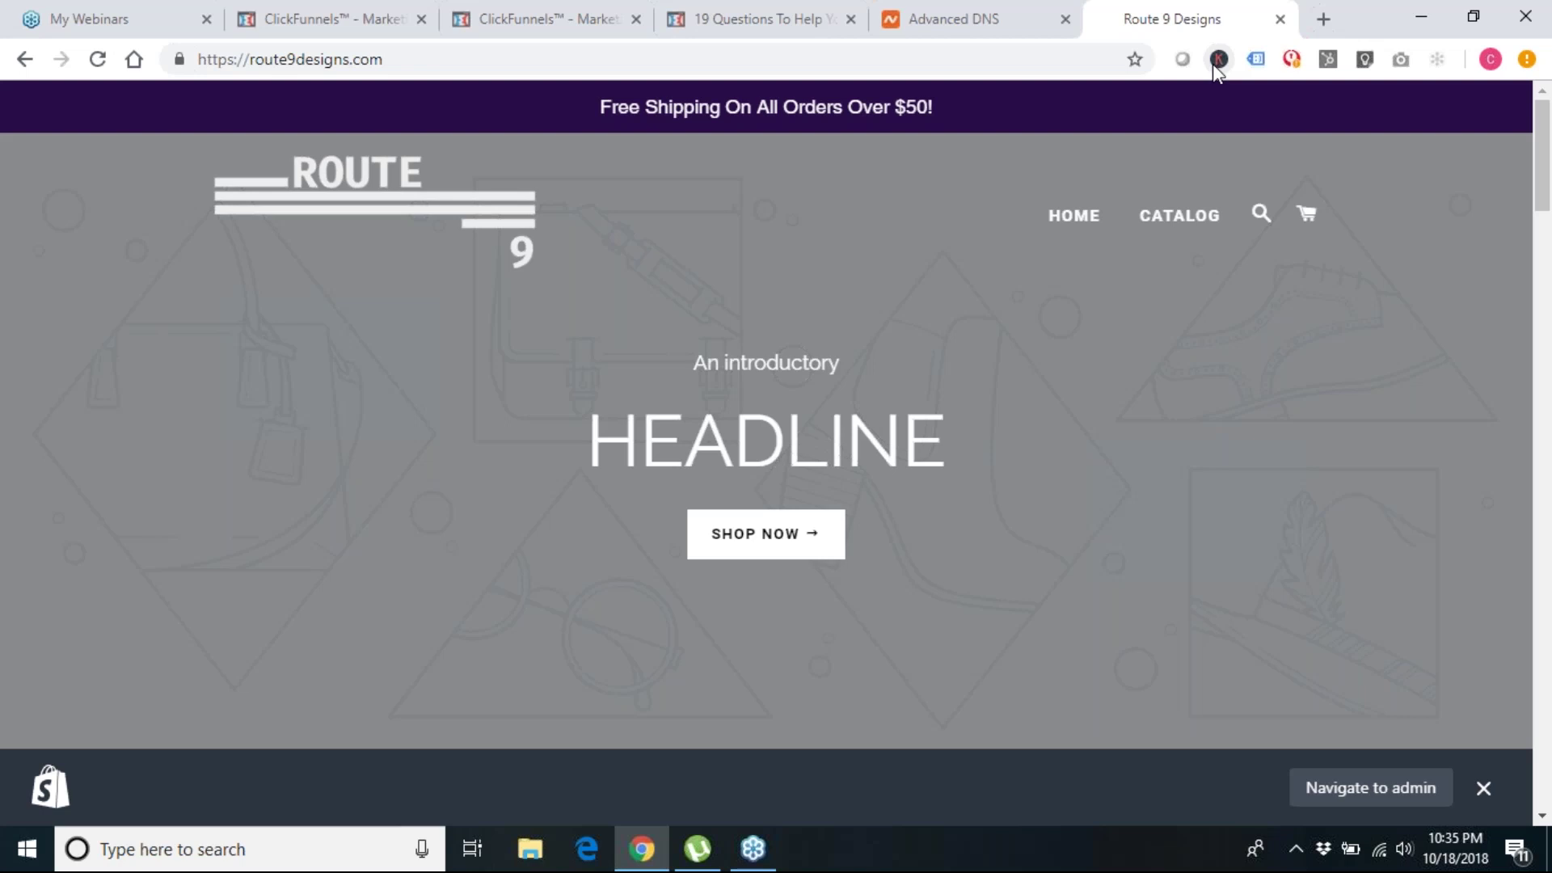
pyautogui.click(327, 10)
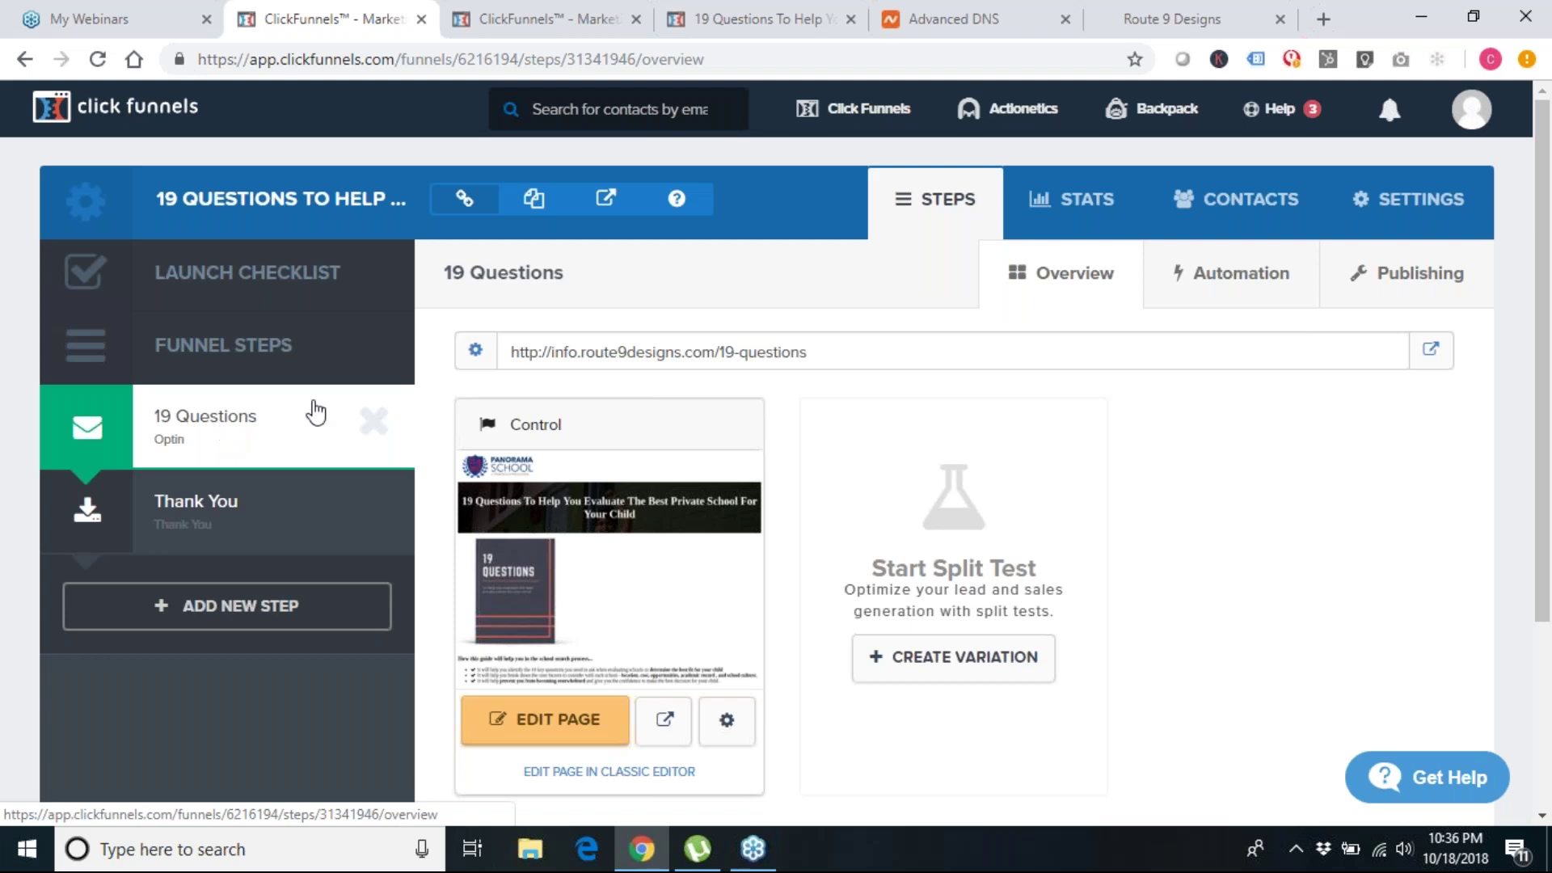
pyautogui.click(482, 358)
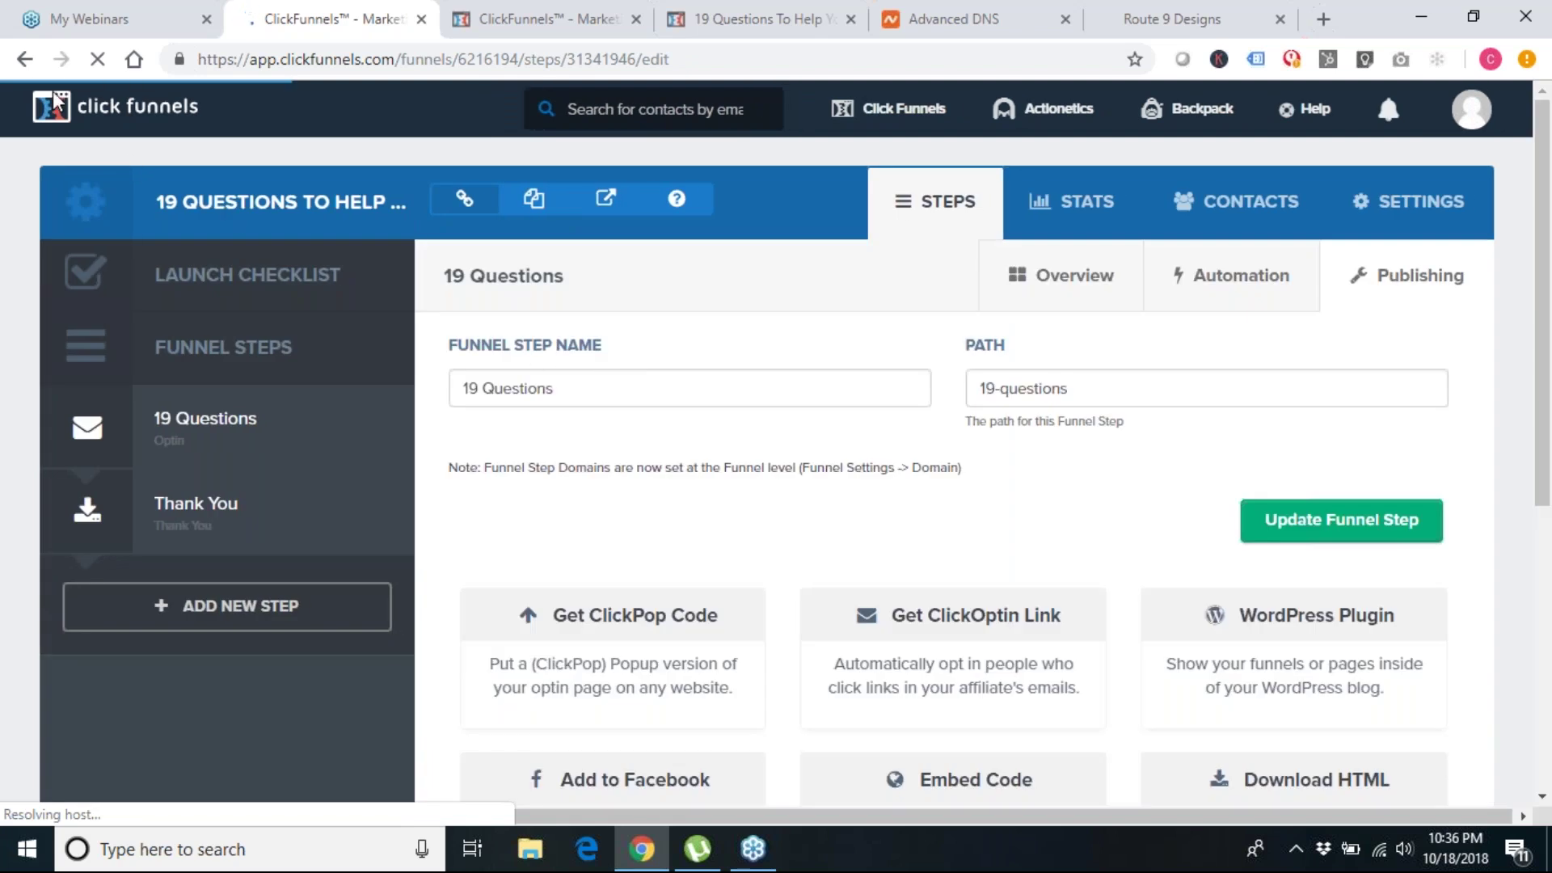
pyautogui.click(25, 60)
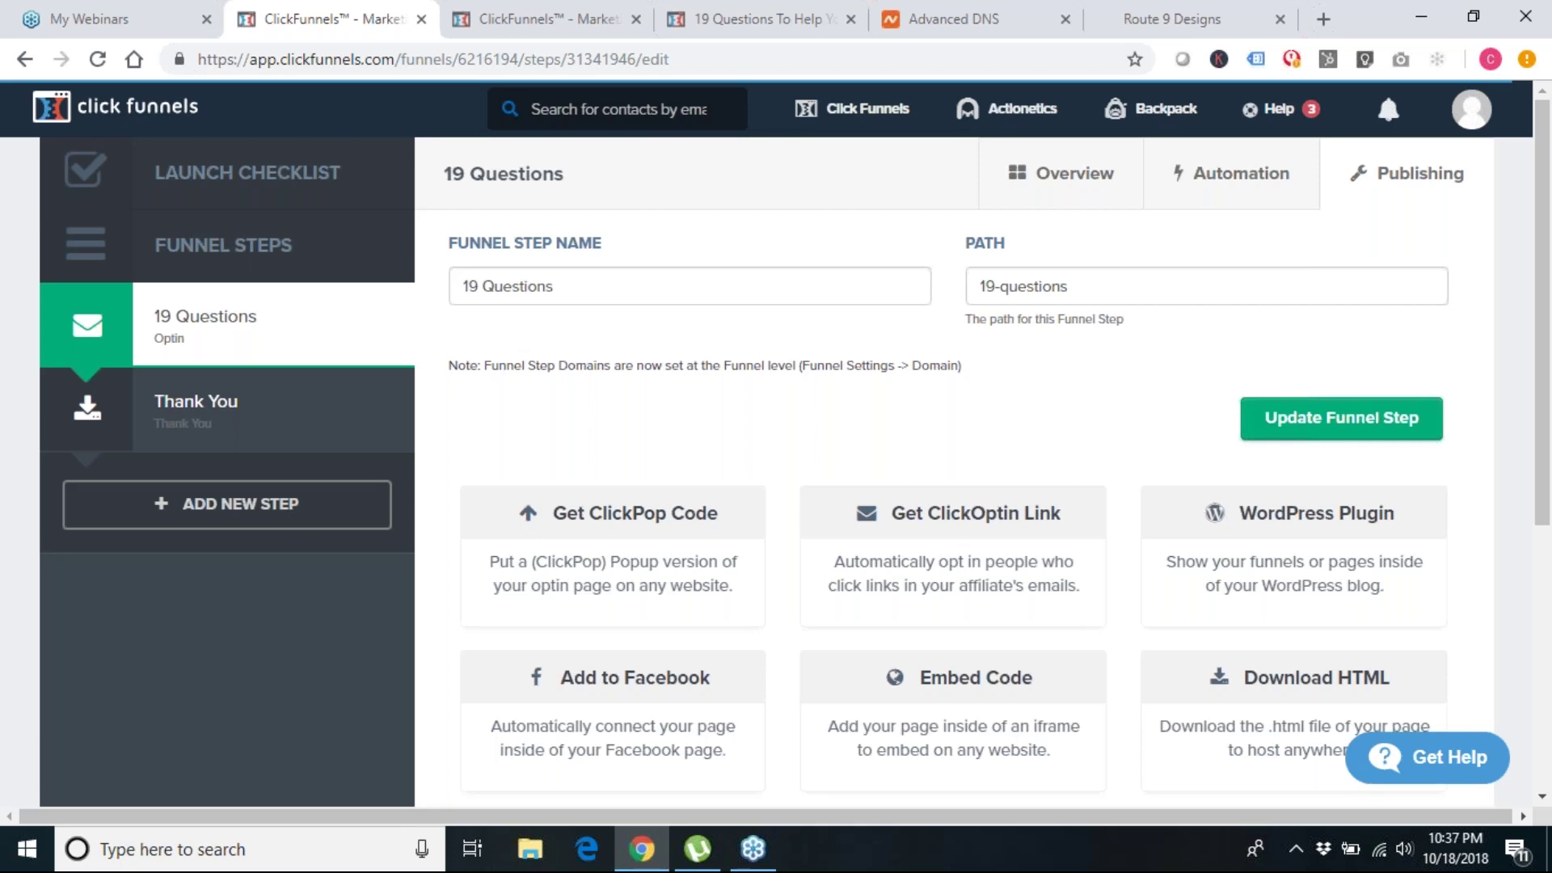
pyautogui.click(32, 63)
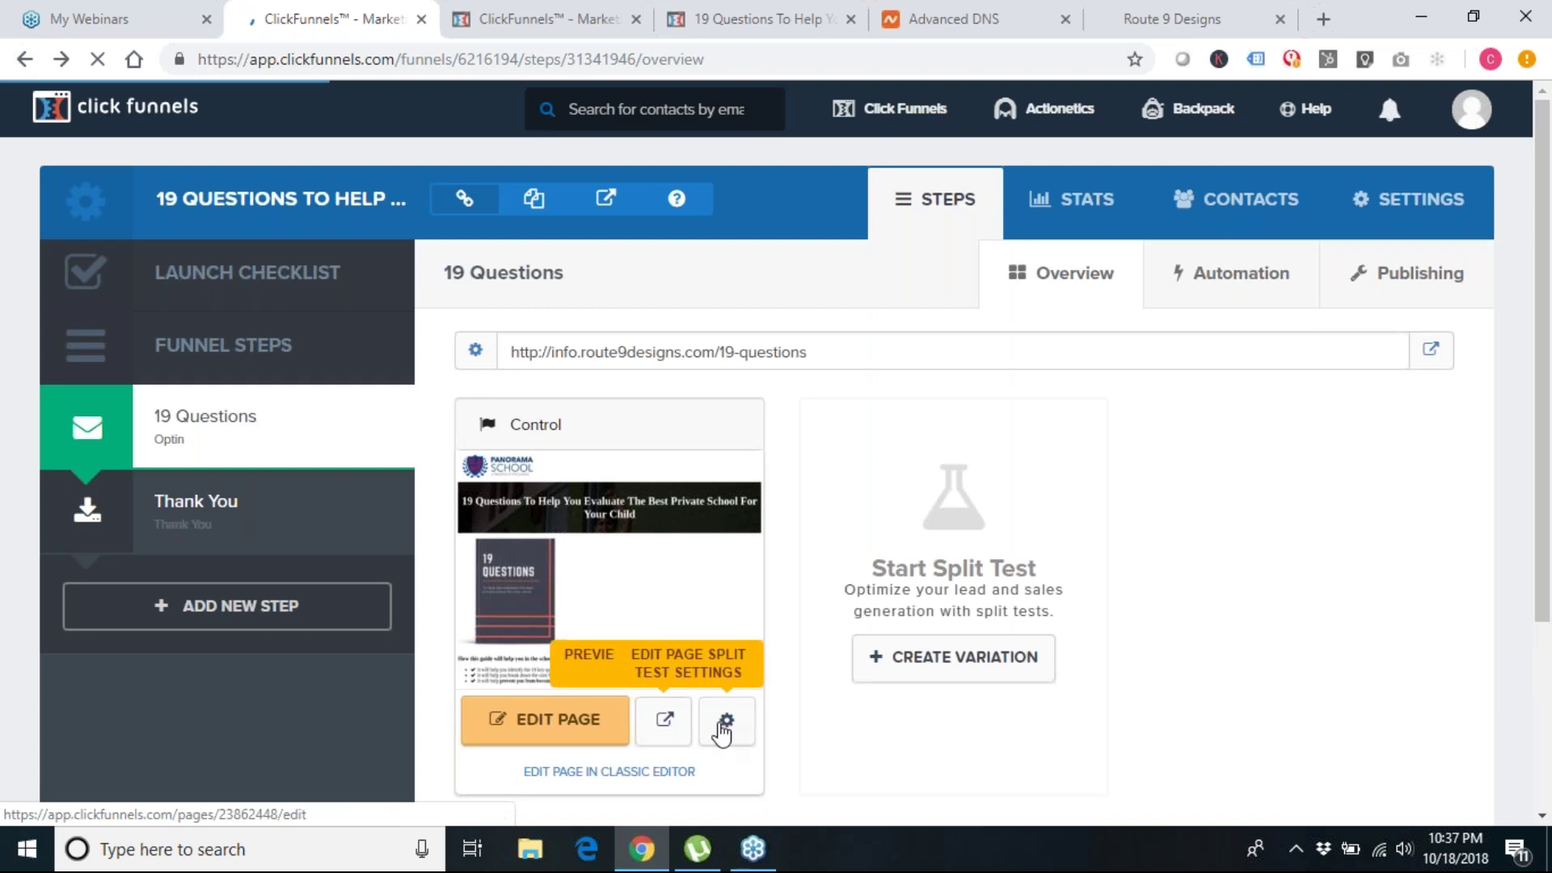
# Step: Open the settings of the 19 Questions control page, review its name, path and version history, and update the page
pyautogui.click(724, 724)
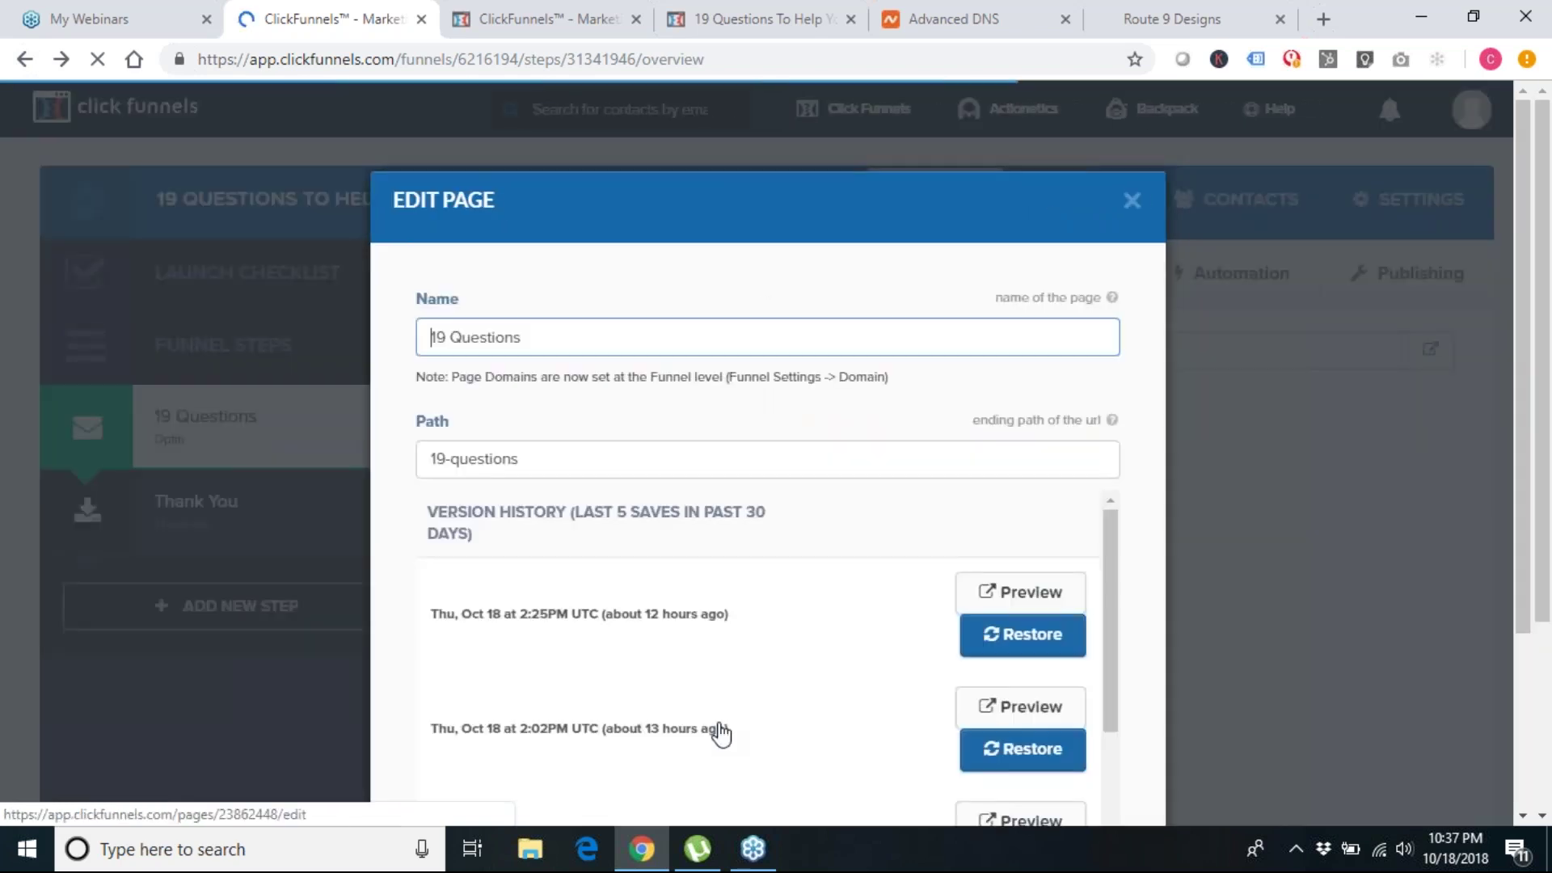
pyautogui.scroll(-3, 711, 585)
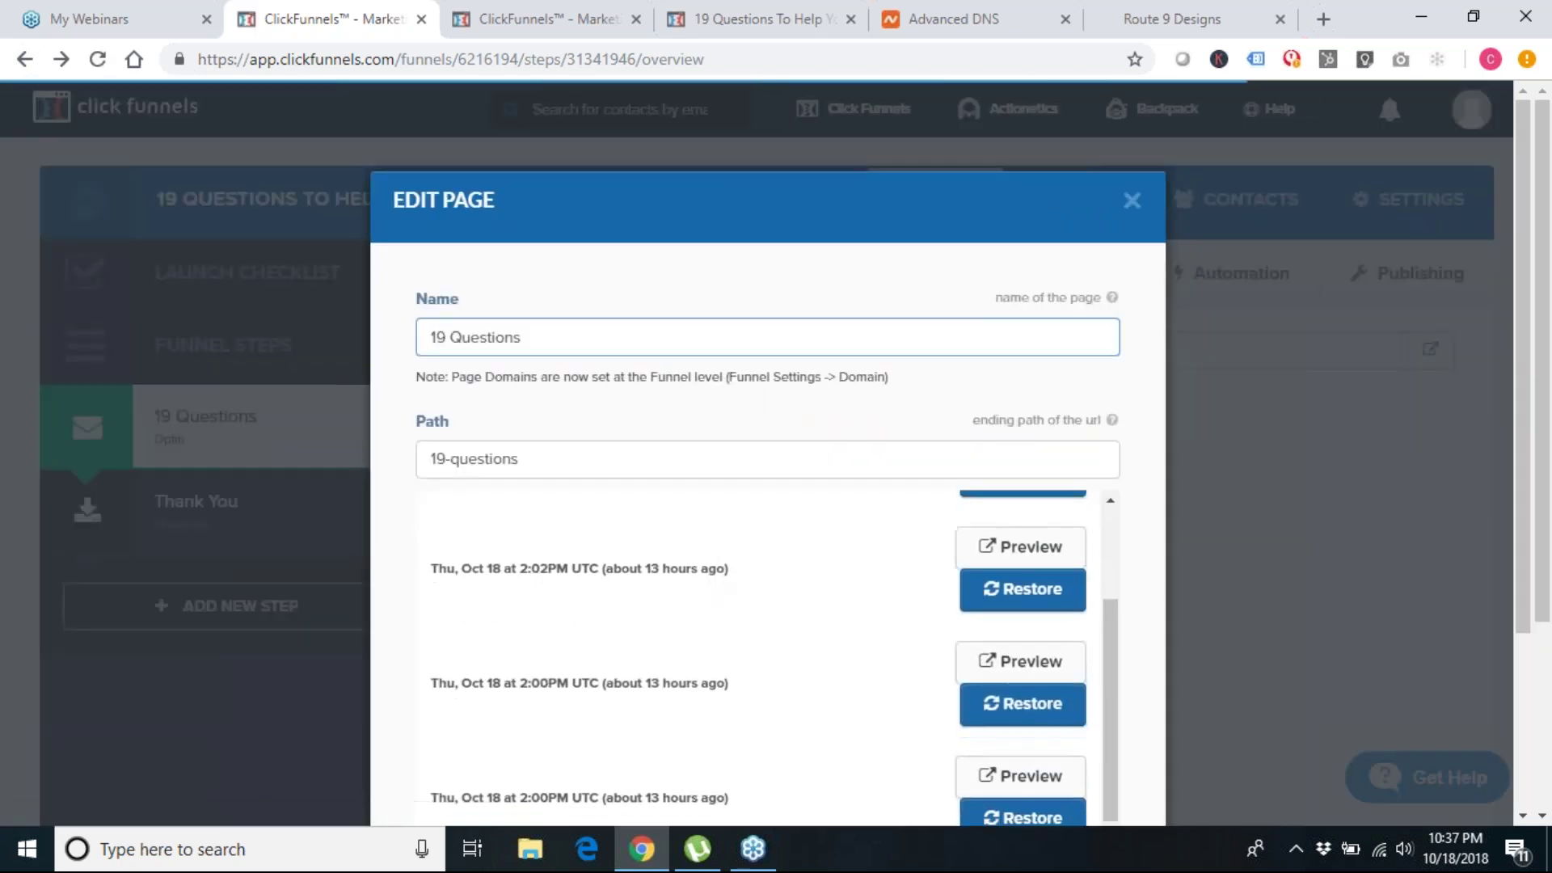
pyautogui.click(494, 338)
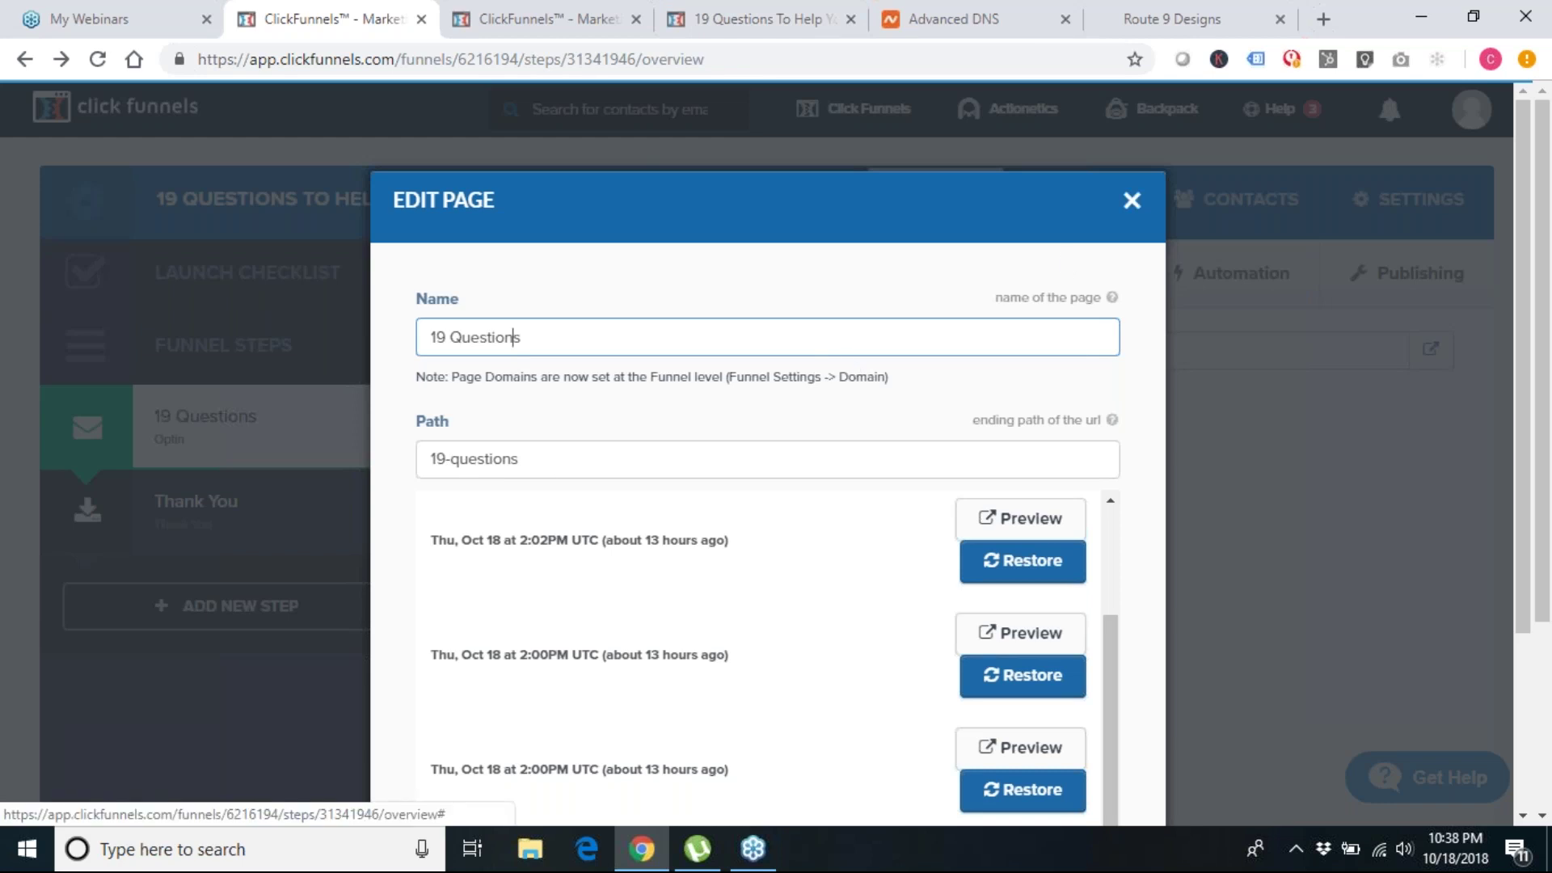
pyautogui.scroll(-3, 1108, 346)
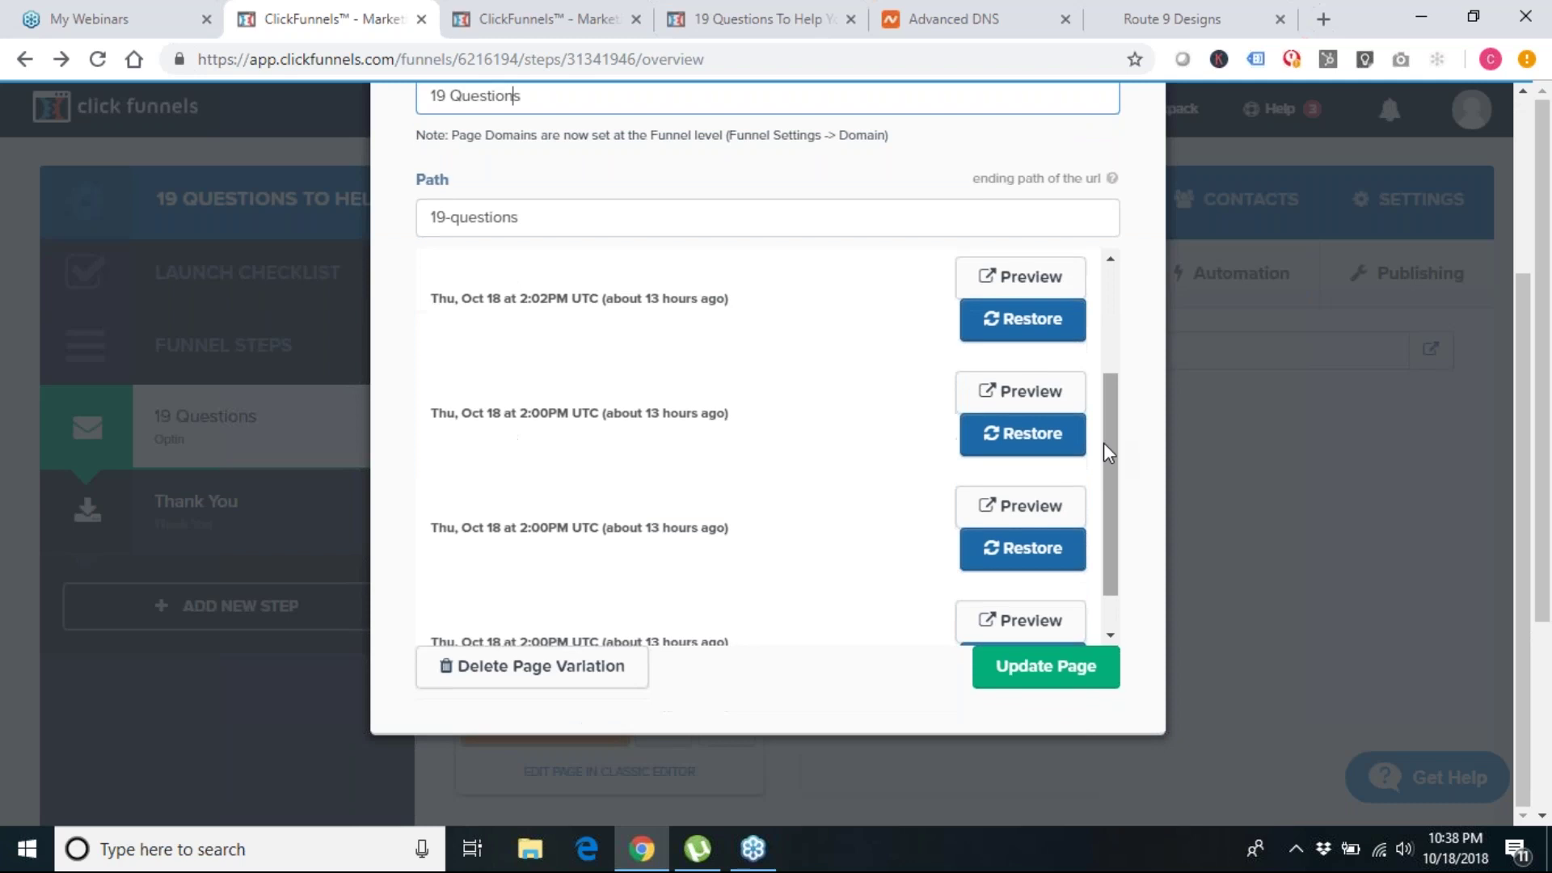
pyautogui.click(1071, 691)
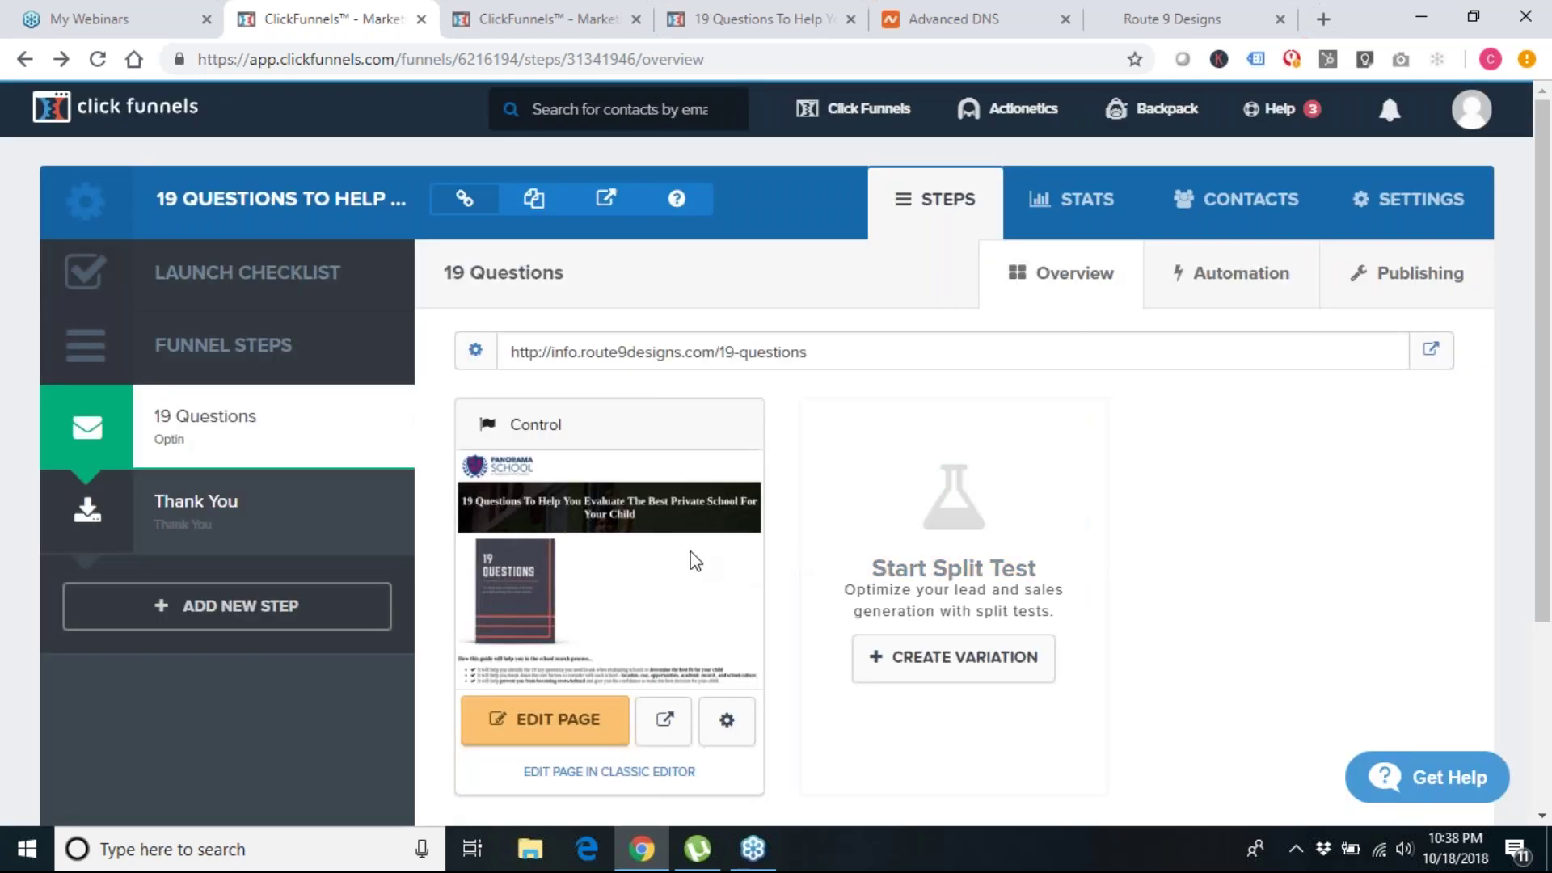
# Step: Switch to Namecheap's Advanced DNS page for route9designs.com and open the info CNAME record for editing, with its host selected
pyautogui.click(970, 13)
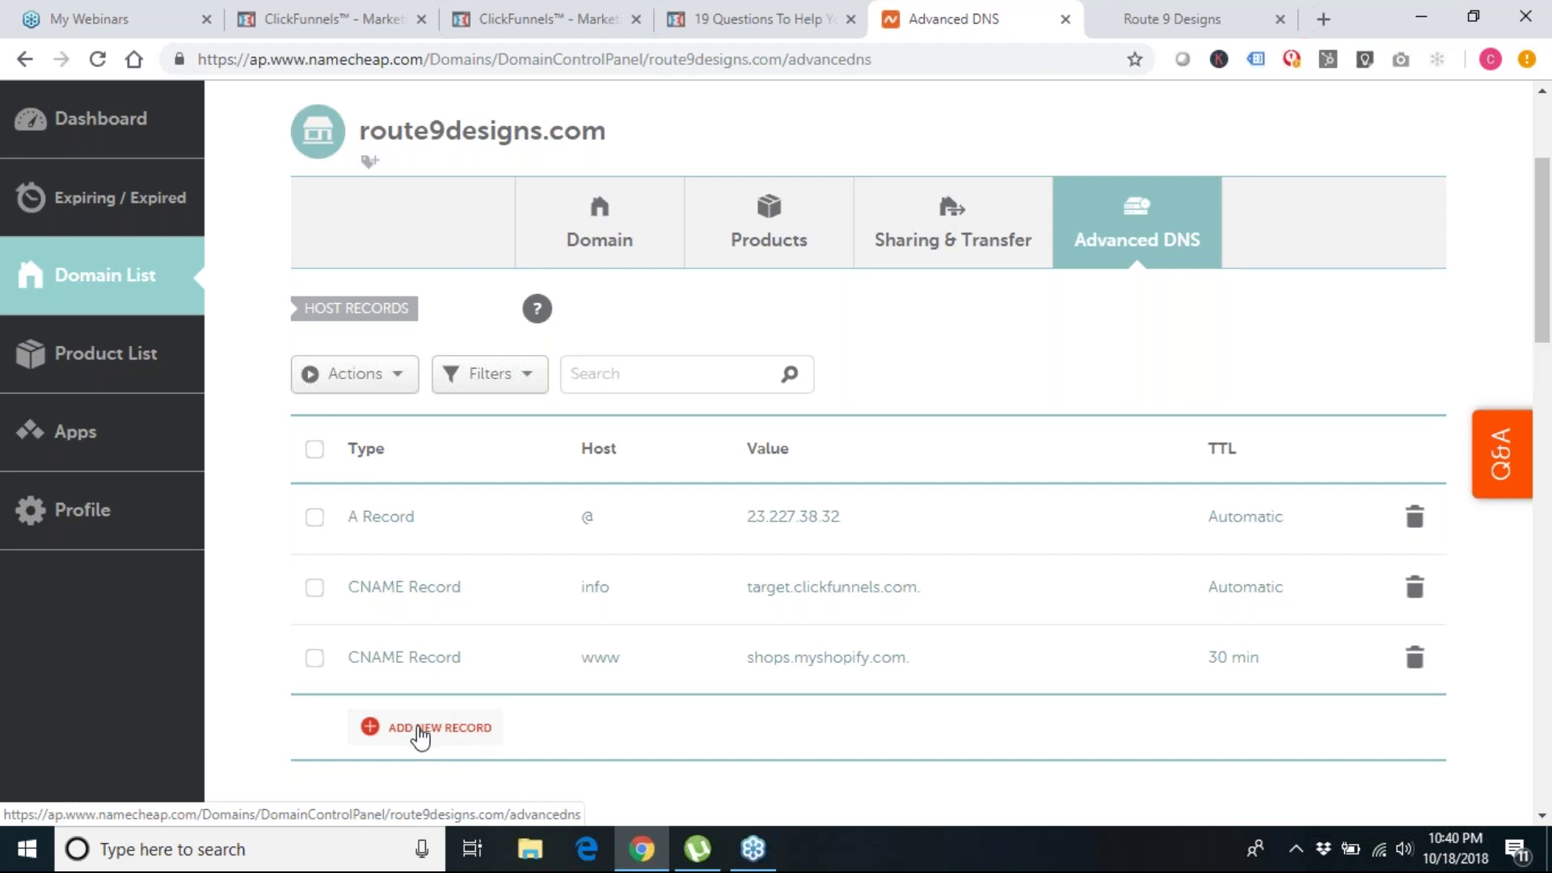
pyautogui.click(386, 595)
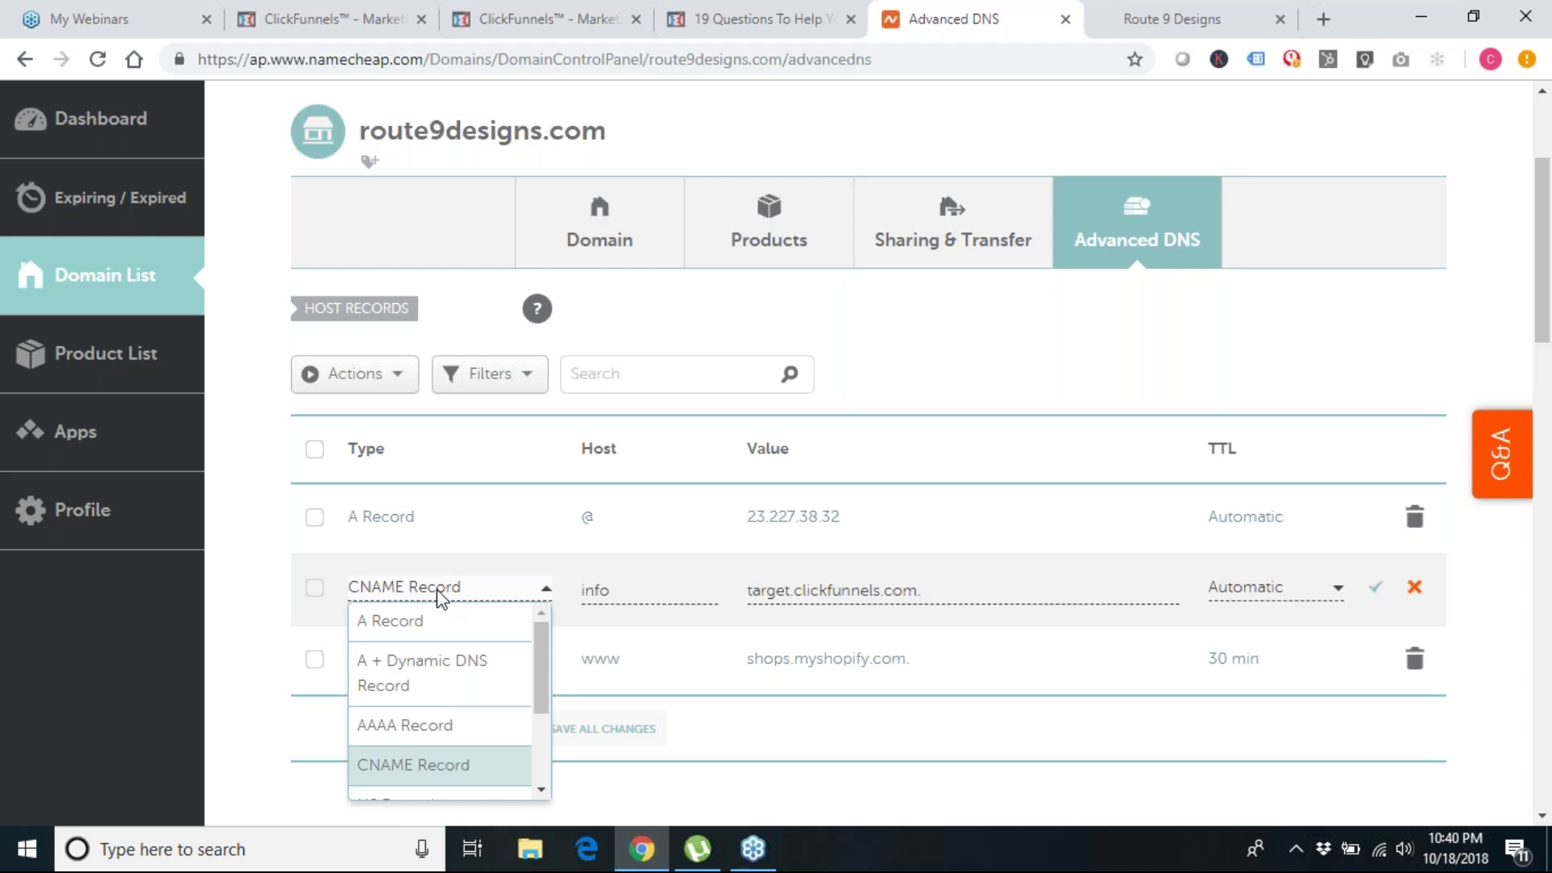
pyautogui.click(616, 594)
pyautogui.doubleClick(616, 590)
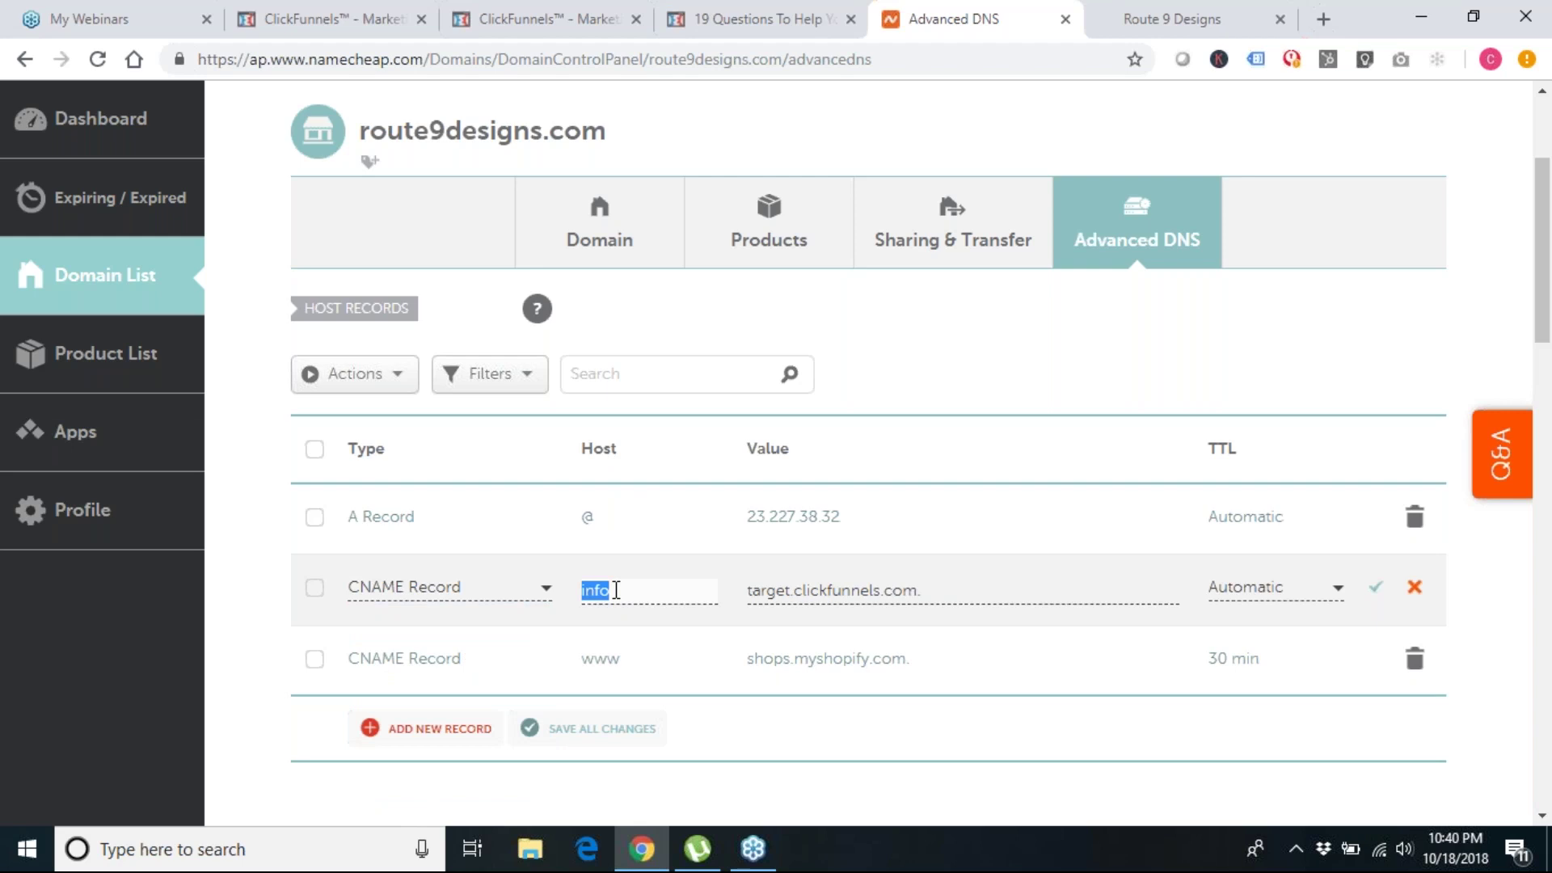
# Step: Write the example subdomain address info.schoolname.com in a new browser tab without loading it
pyautogui.click(1330, 13)
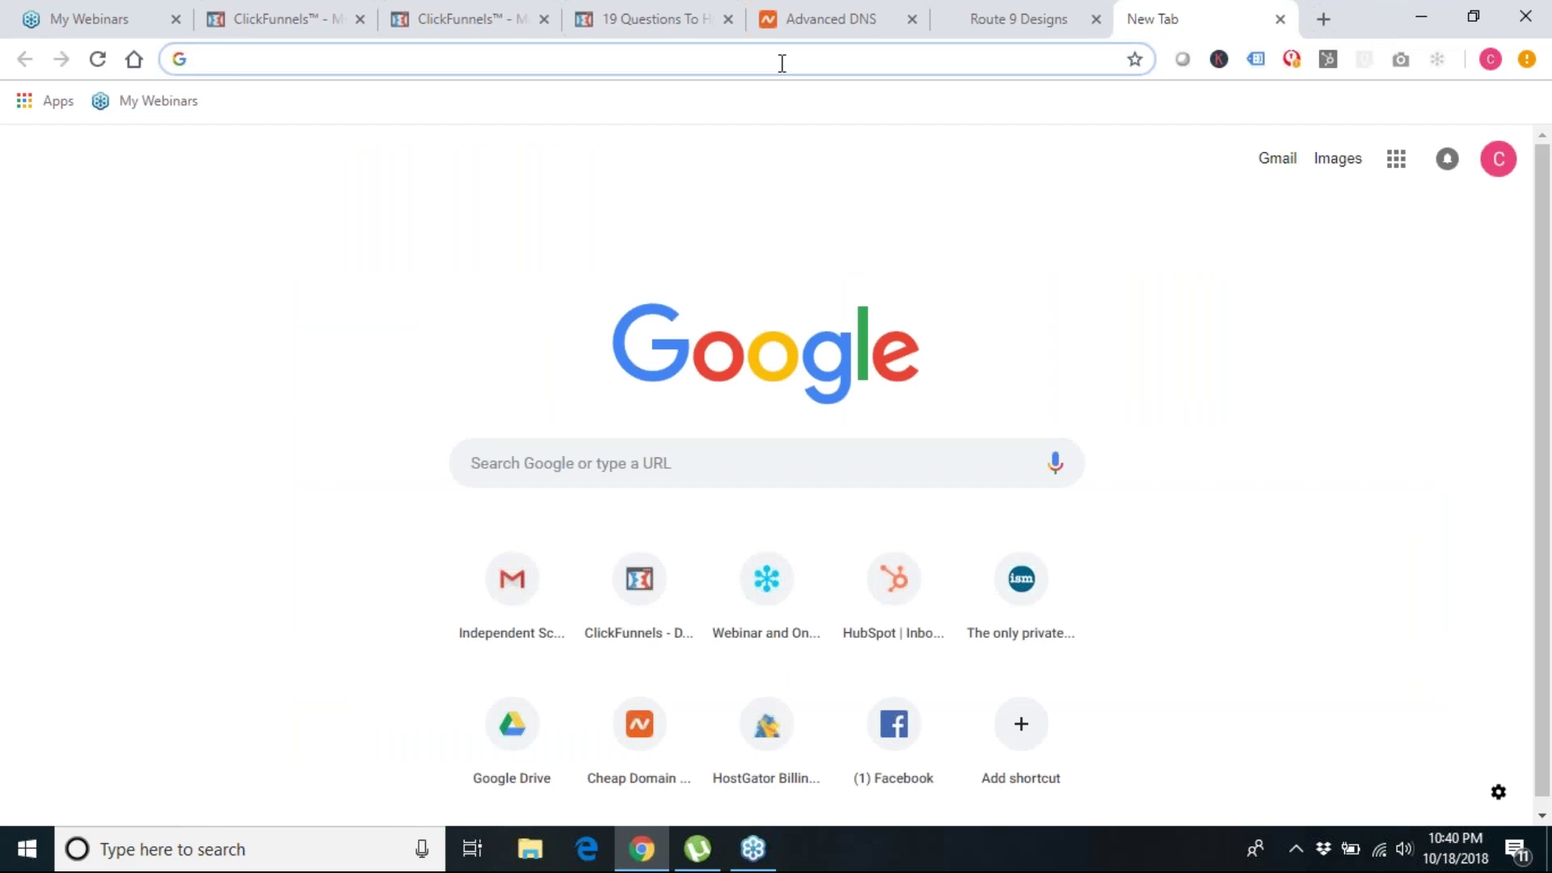
pyautogui.write('schoolnam')
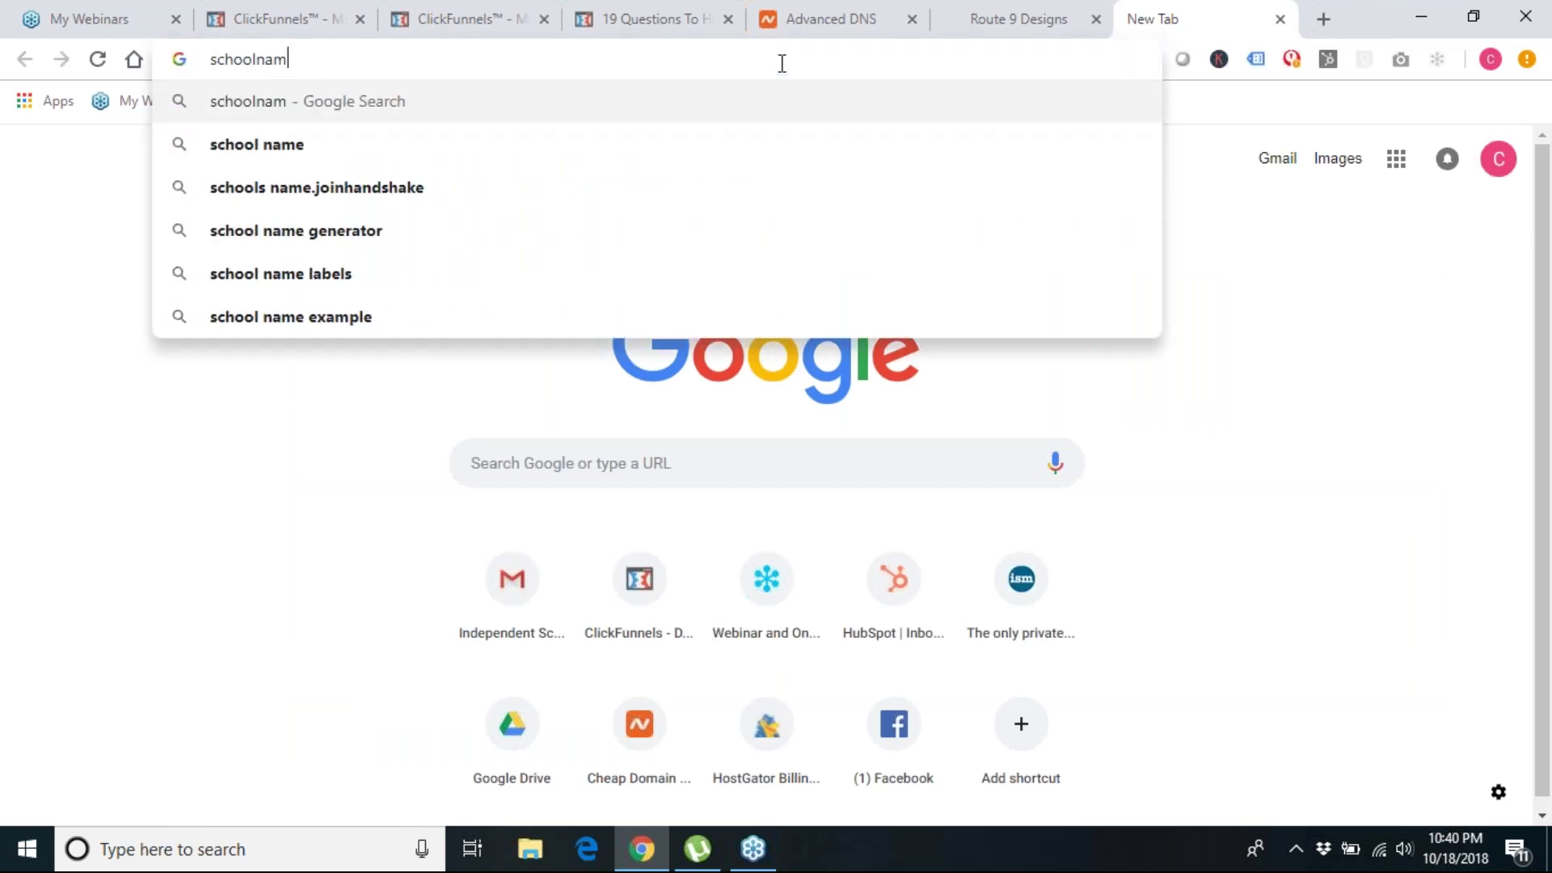
pyautogui.write('e.com')
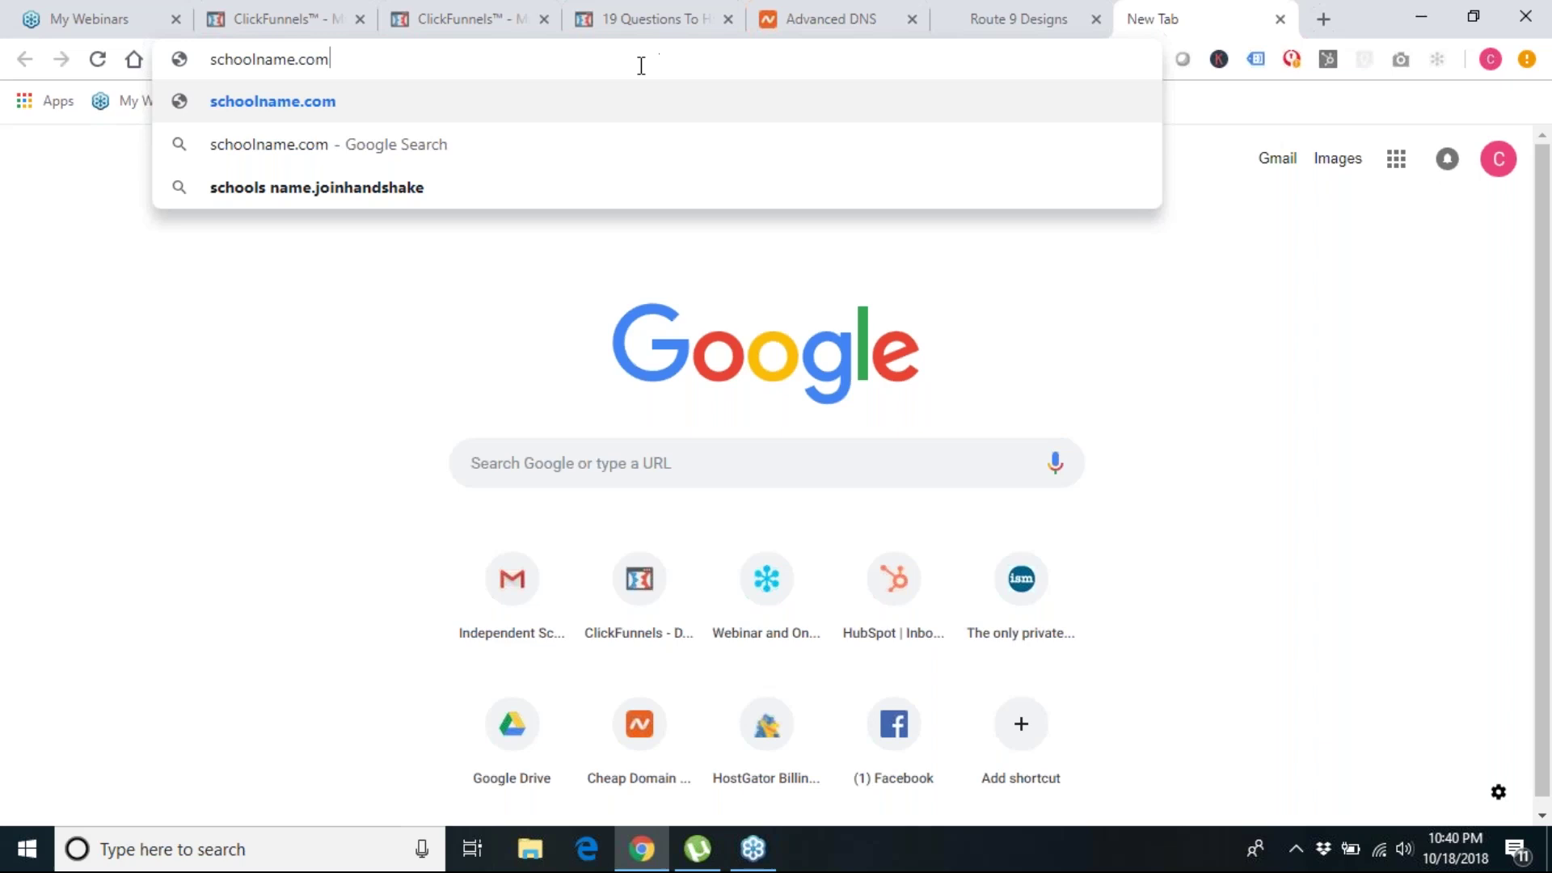
pyautogui.click(212, 59)
pyautogui.write('info.')
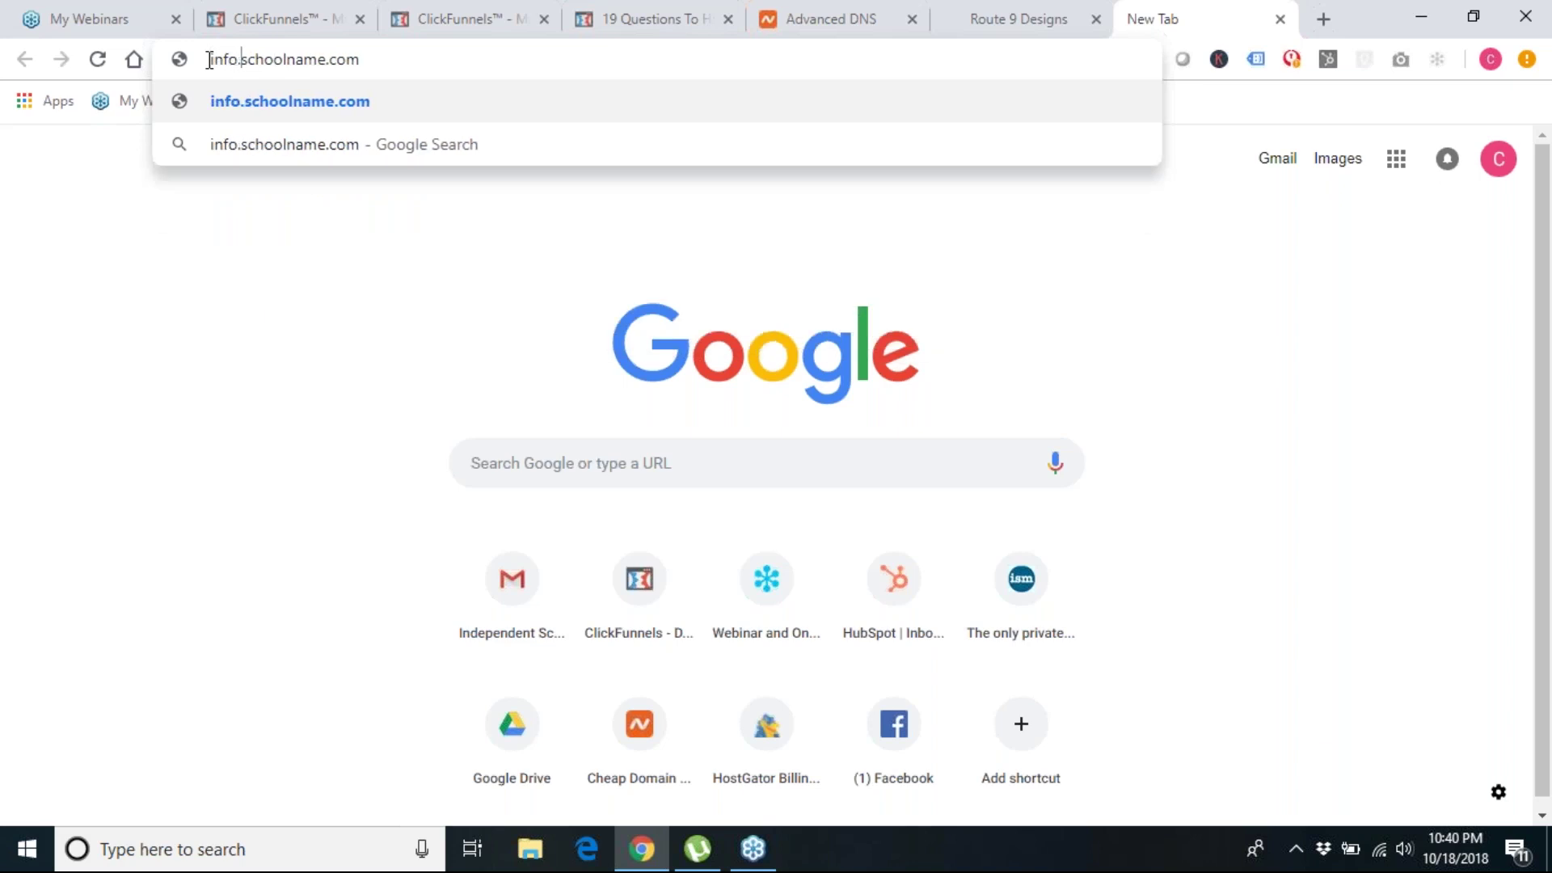
# Step: Replace the subdomain prefix in the example address so it reads go.schoolname.com
pyautogui.press('BackSpace')
pyautogui.press('BackSpace')
pyautogui.press('BackSpace')
pyautogui.press('BackSpace')
pyautogui.press('BackSpace')
pyautogui.write('go.')
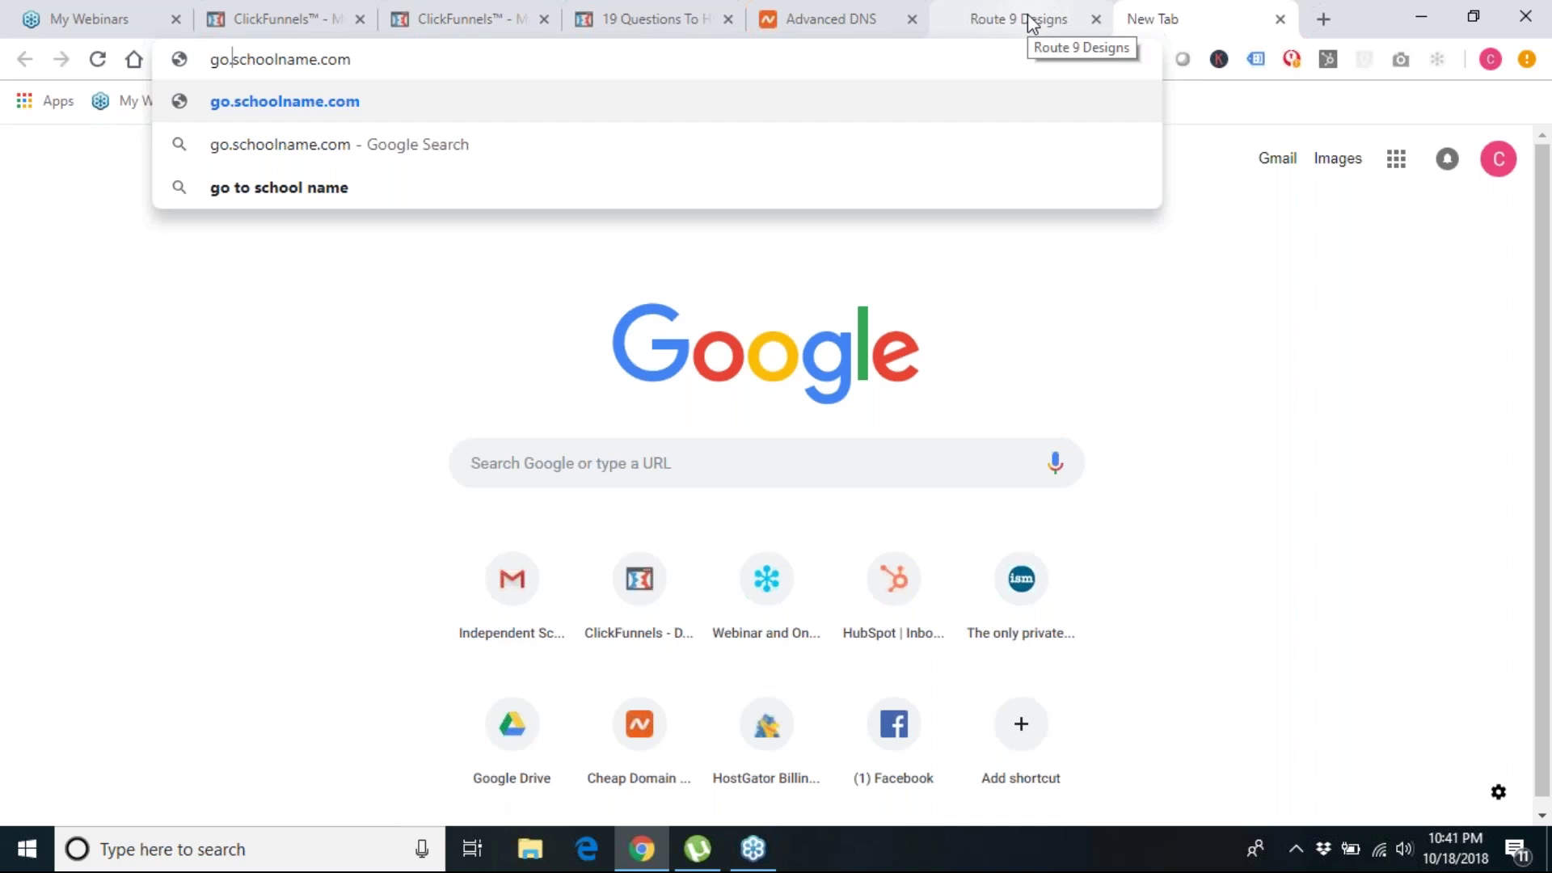
# Step: Return to Namecheap's Advanced DNS and save the info CNAME record with value target.clickfunnels.com. and TTL Automatic
pyautogui.click(873, 9)
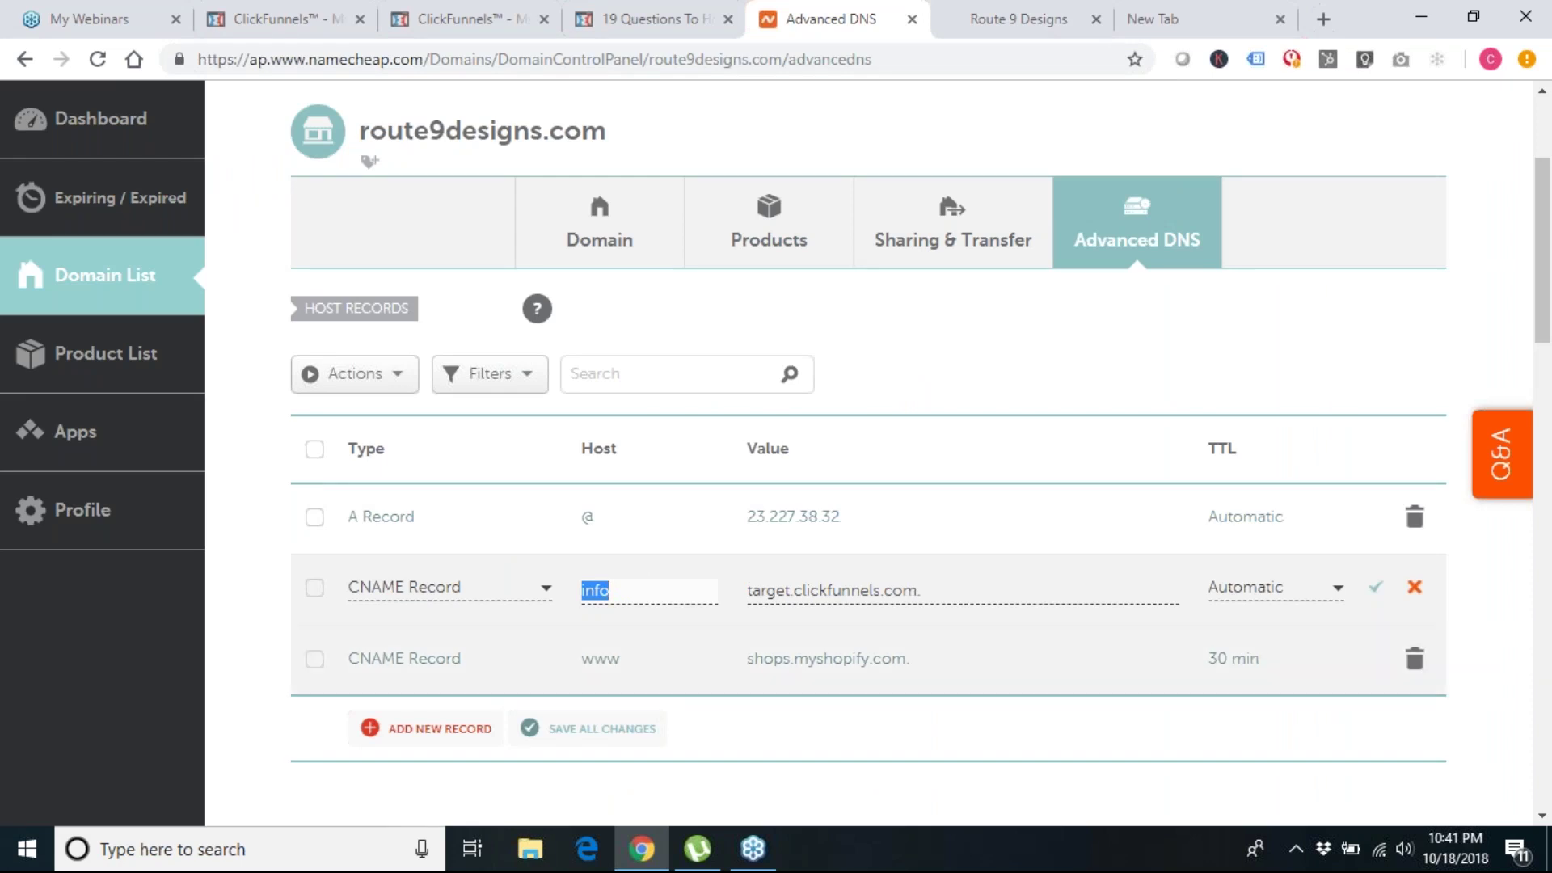
pyautogui.click(604, 594)
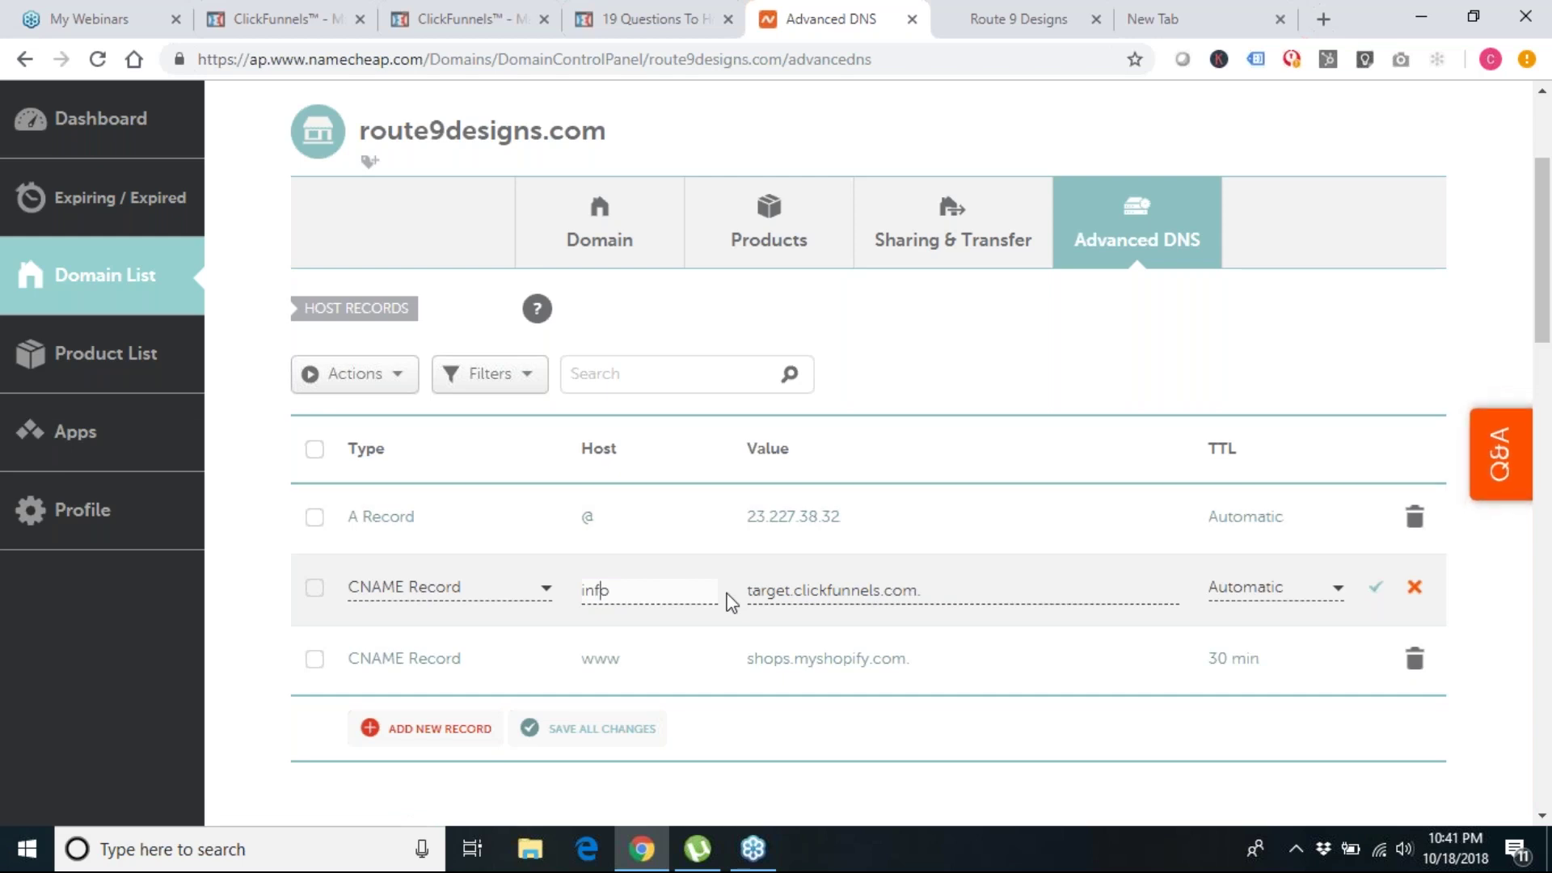
pyautogui.click(770, 594)
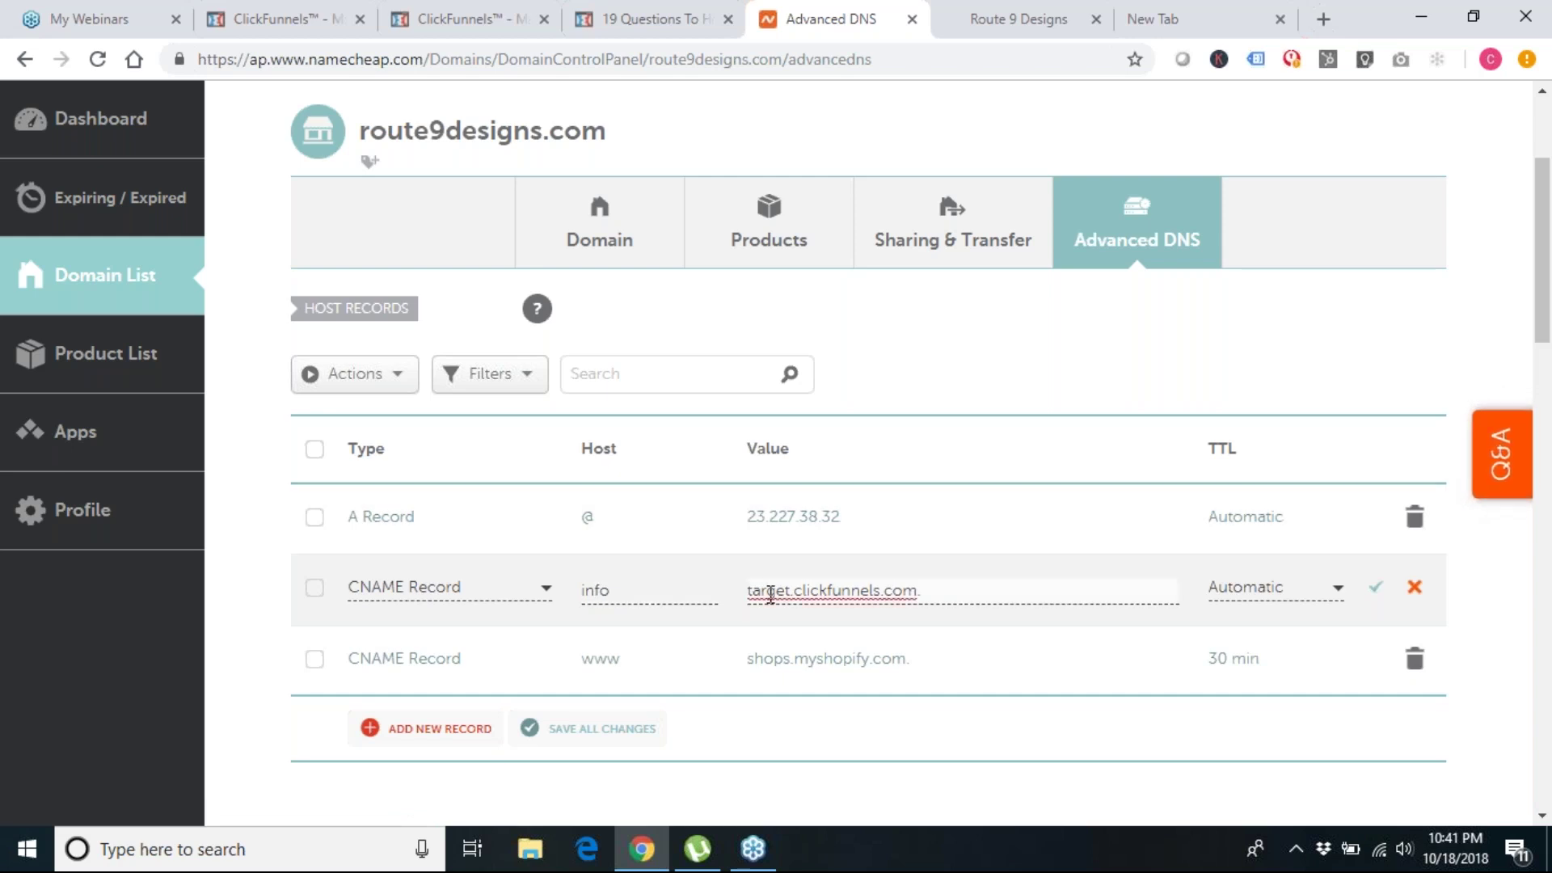
pyautogui.tripleClick(771, 594)
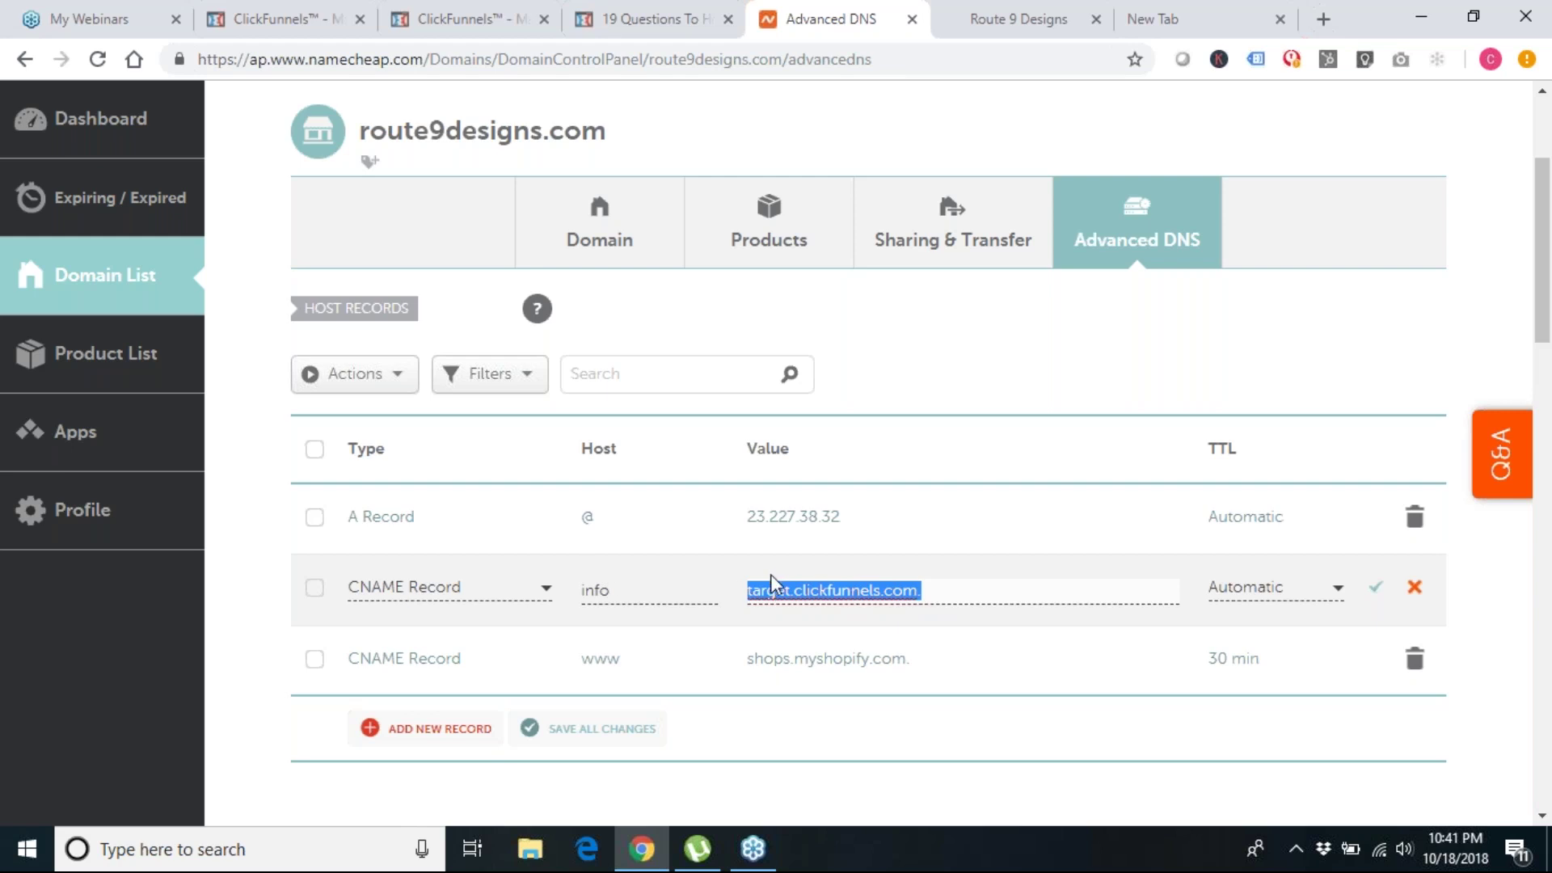
pyautogui.click(1254, 588)
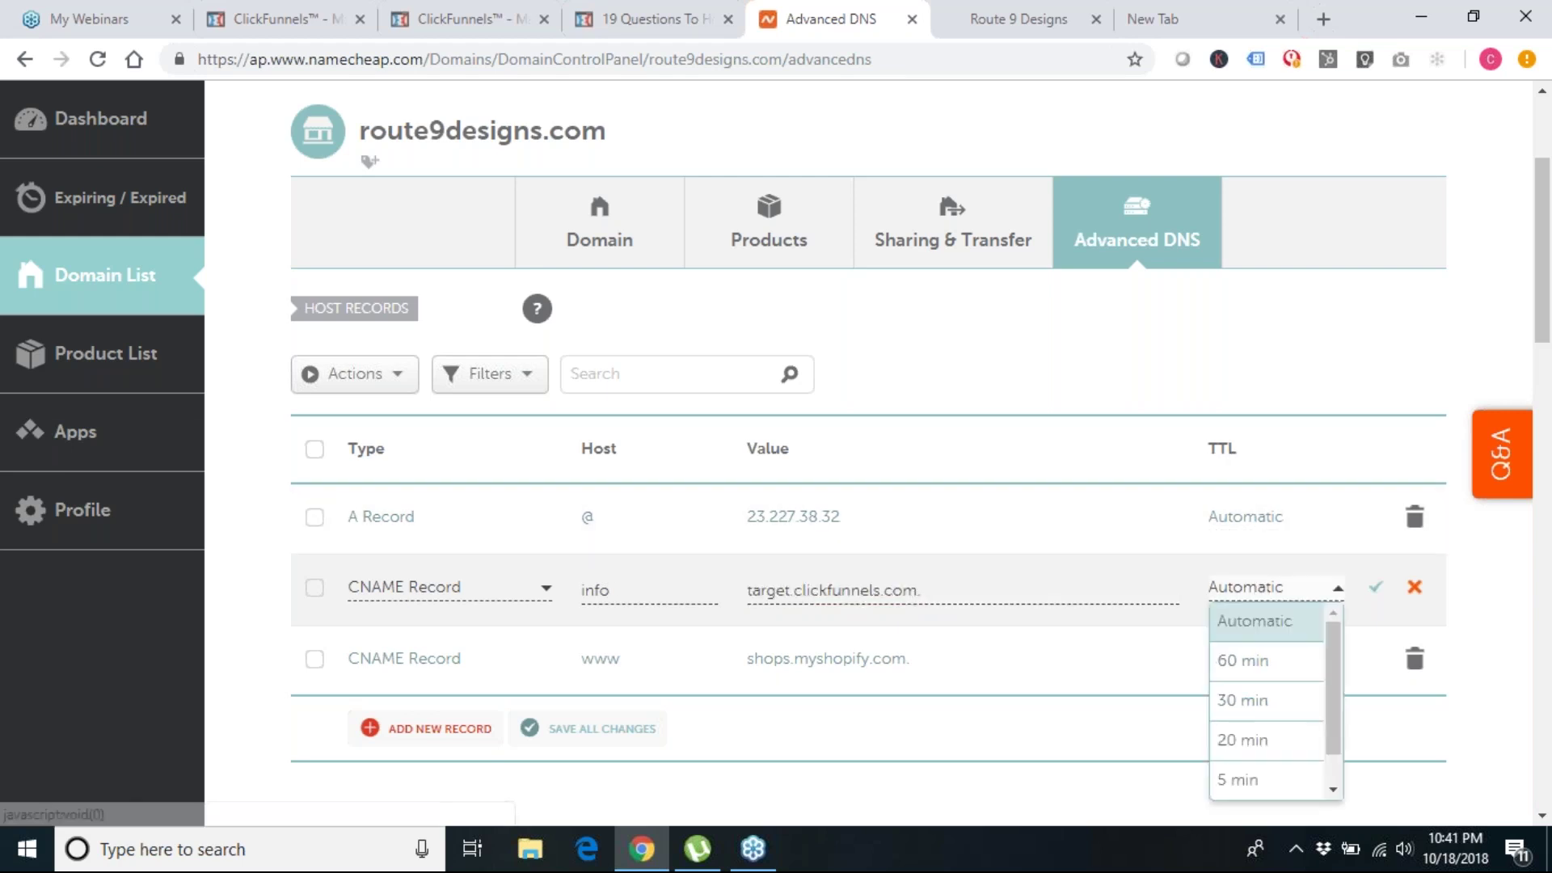
pyautogui.click(1268, 636)
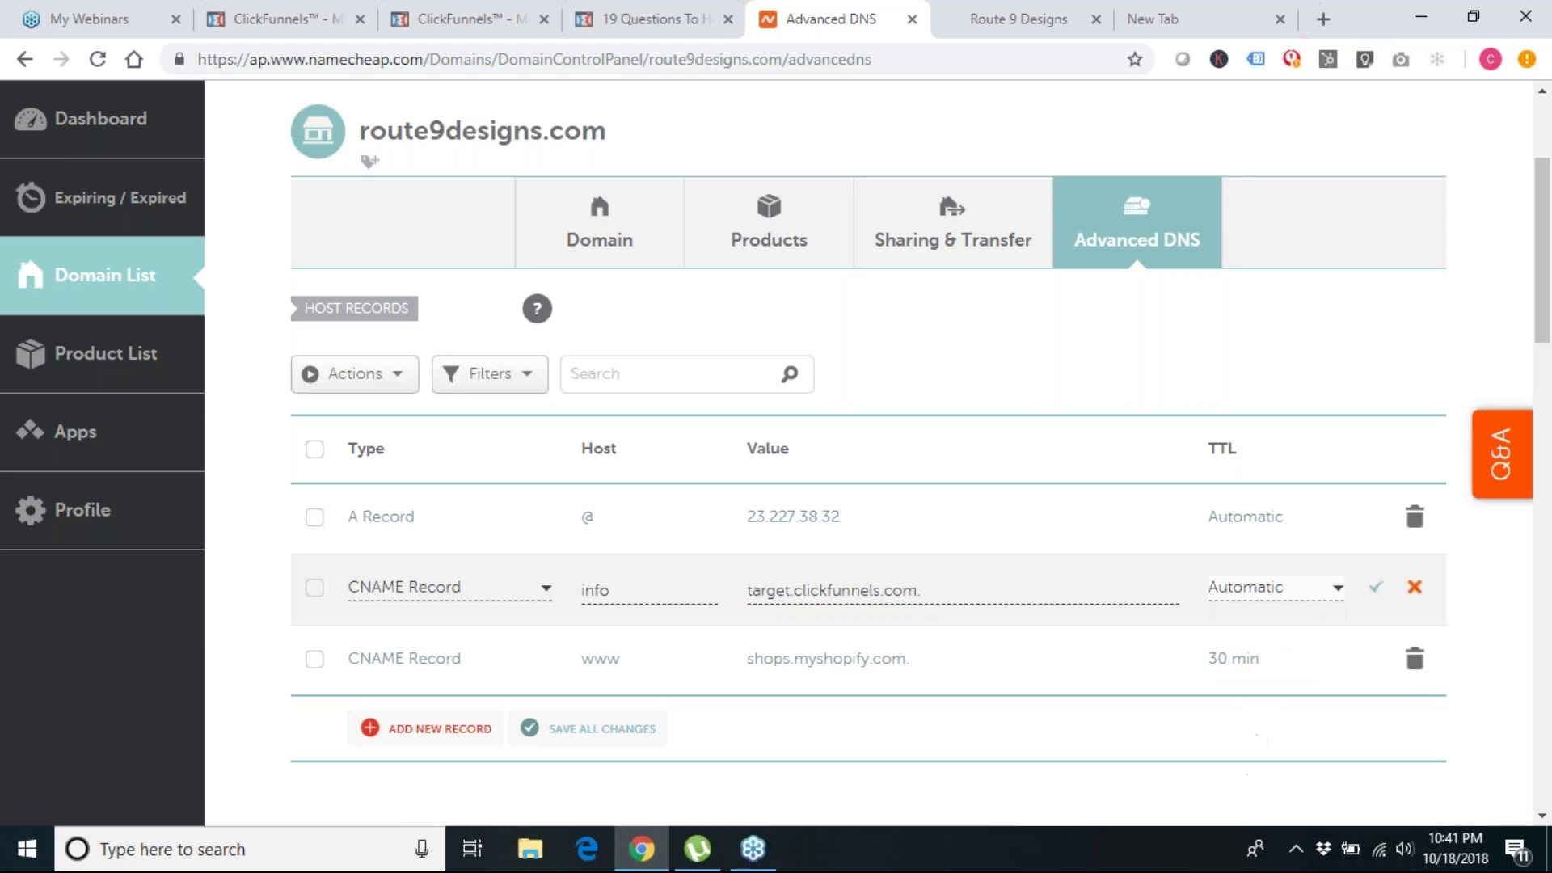
pyautogui.click(1376, 598)
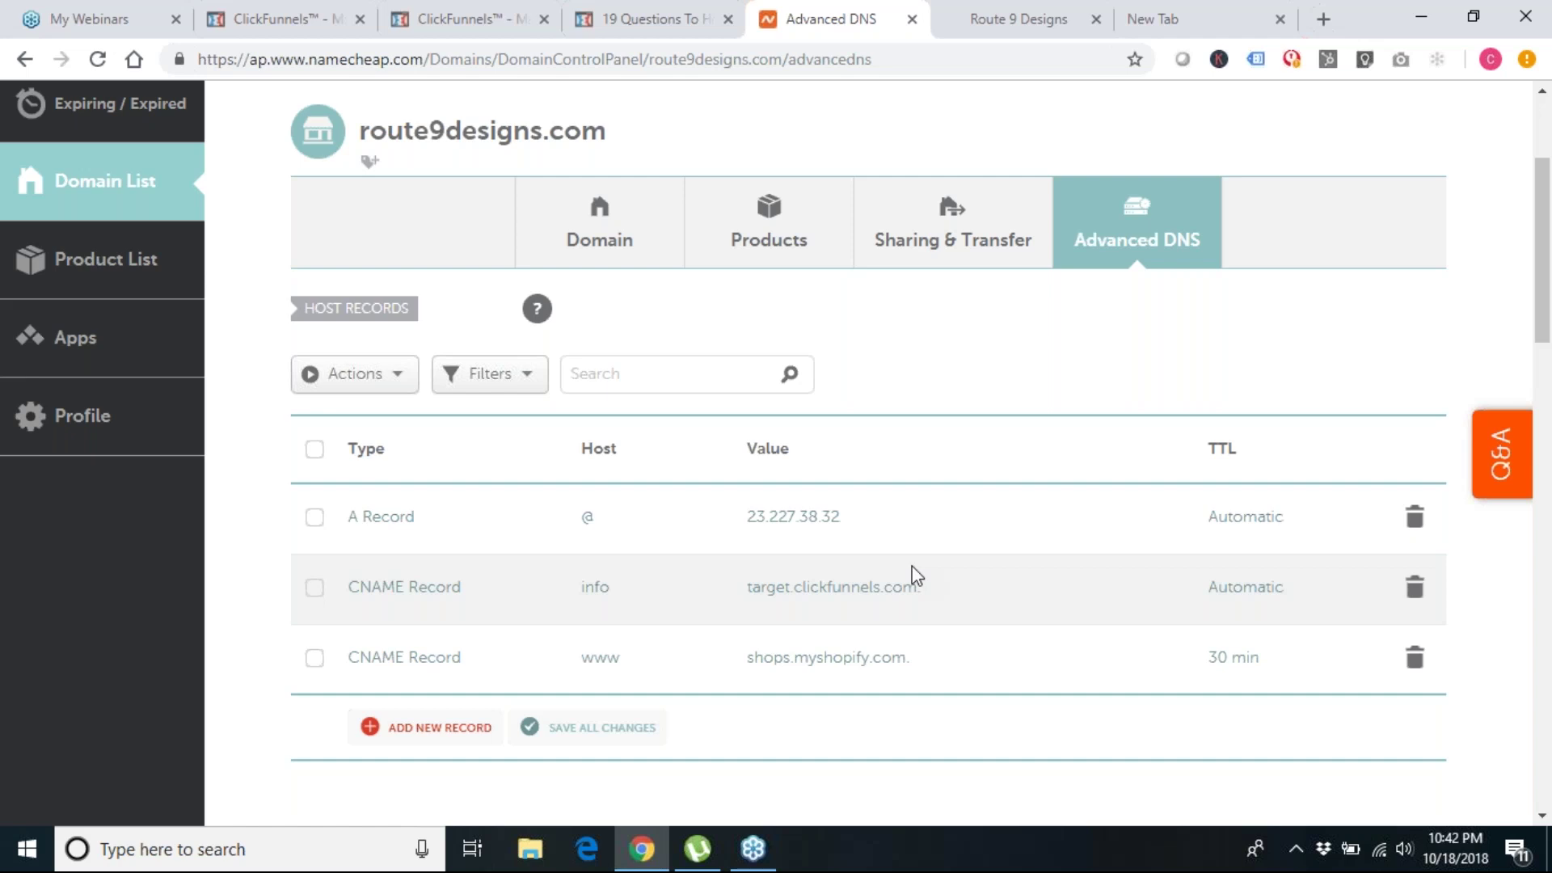
# Step: Switch to the ClickFunnels domain settings, review the domain list, and start adding an existing domain
pyautogui.click(437, 19)
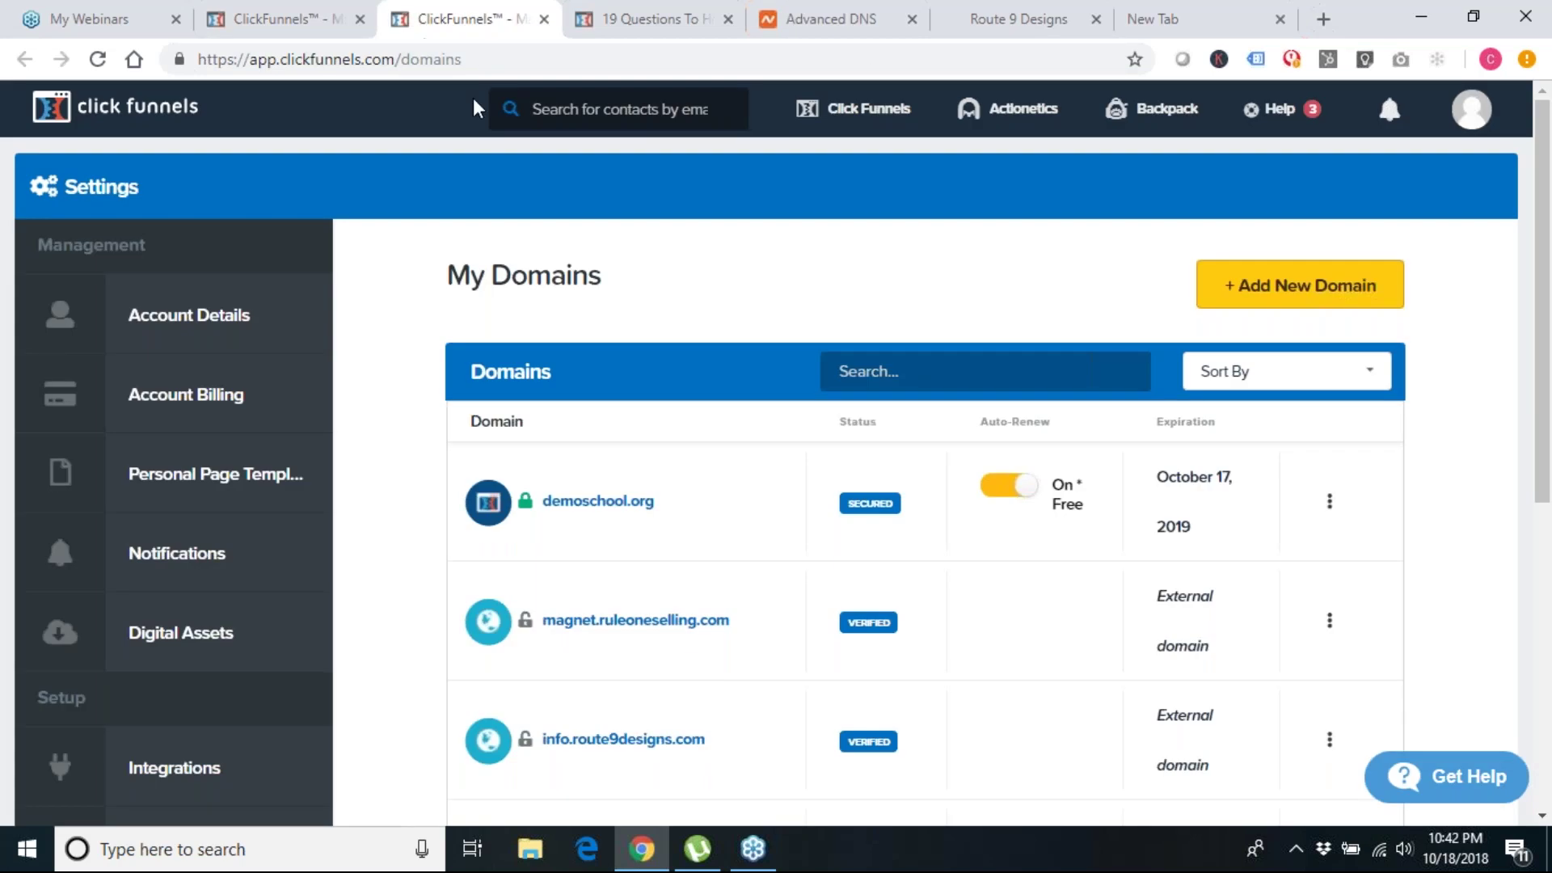
pyautogui.moveTo(1477, 114)
pyautogui.scroll(-2, 725, 591)
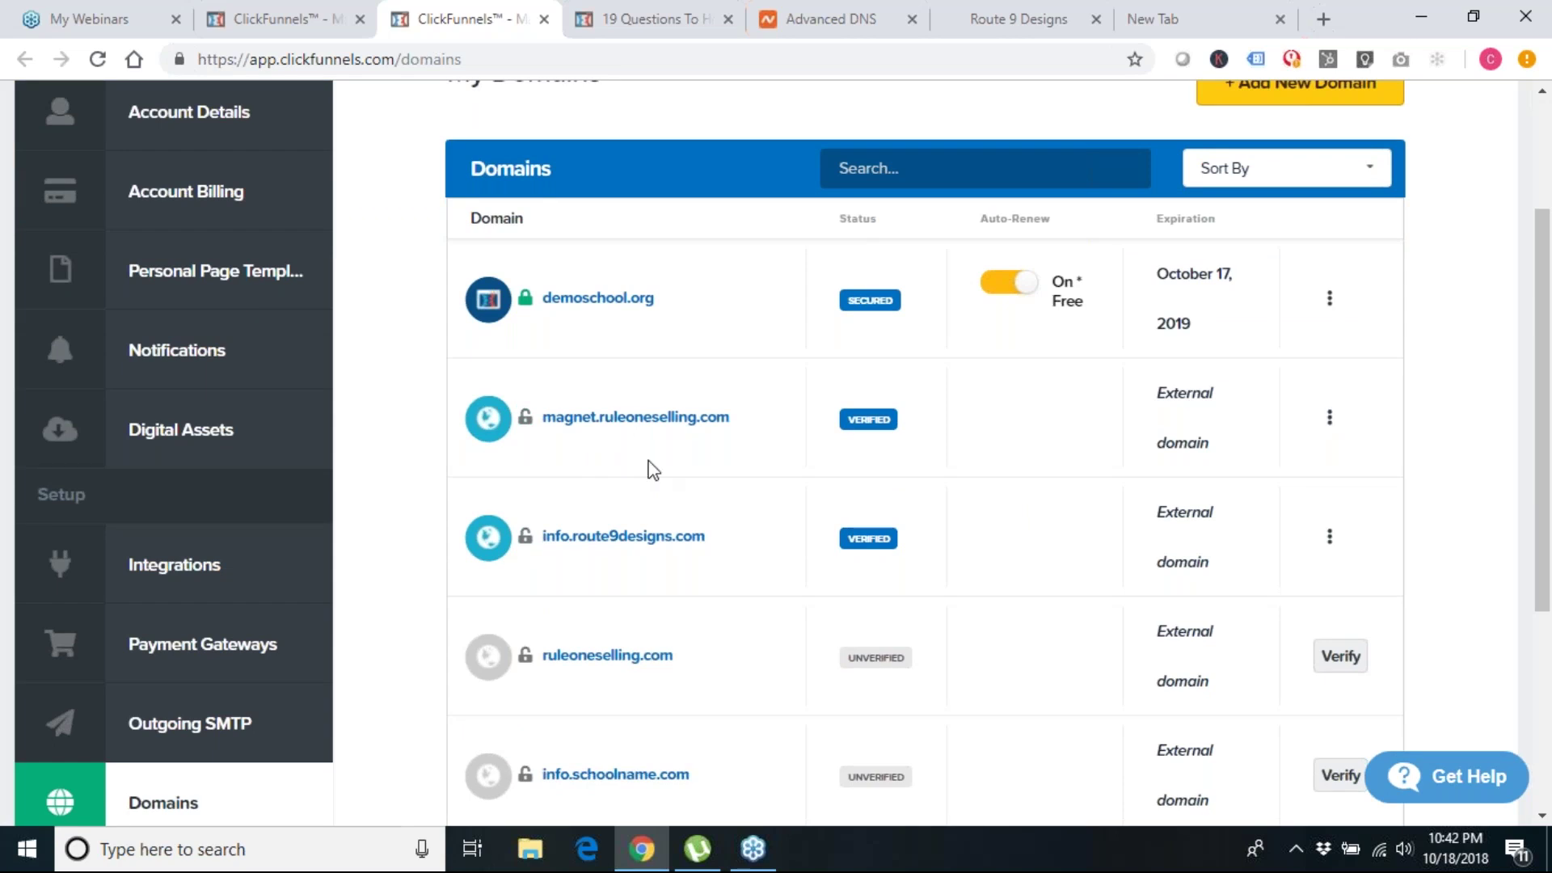
pyautogui.scroll(2, 651, 467)
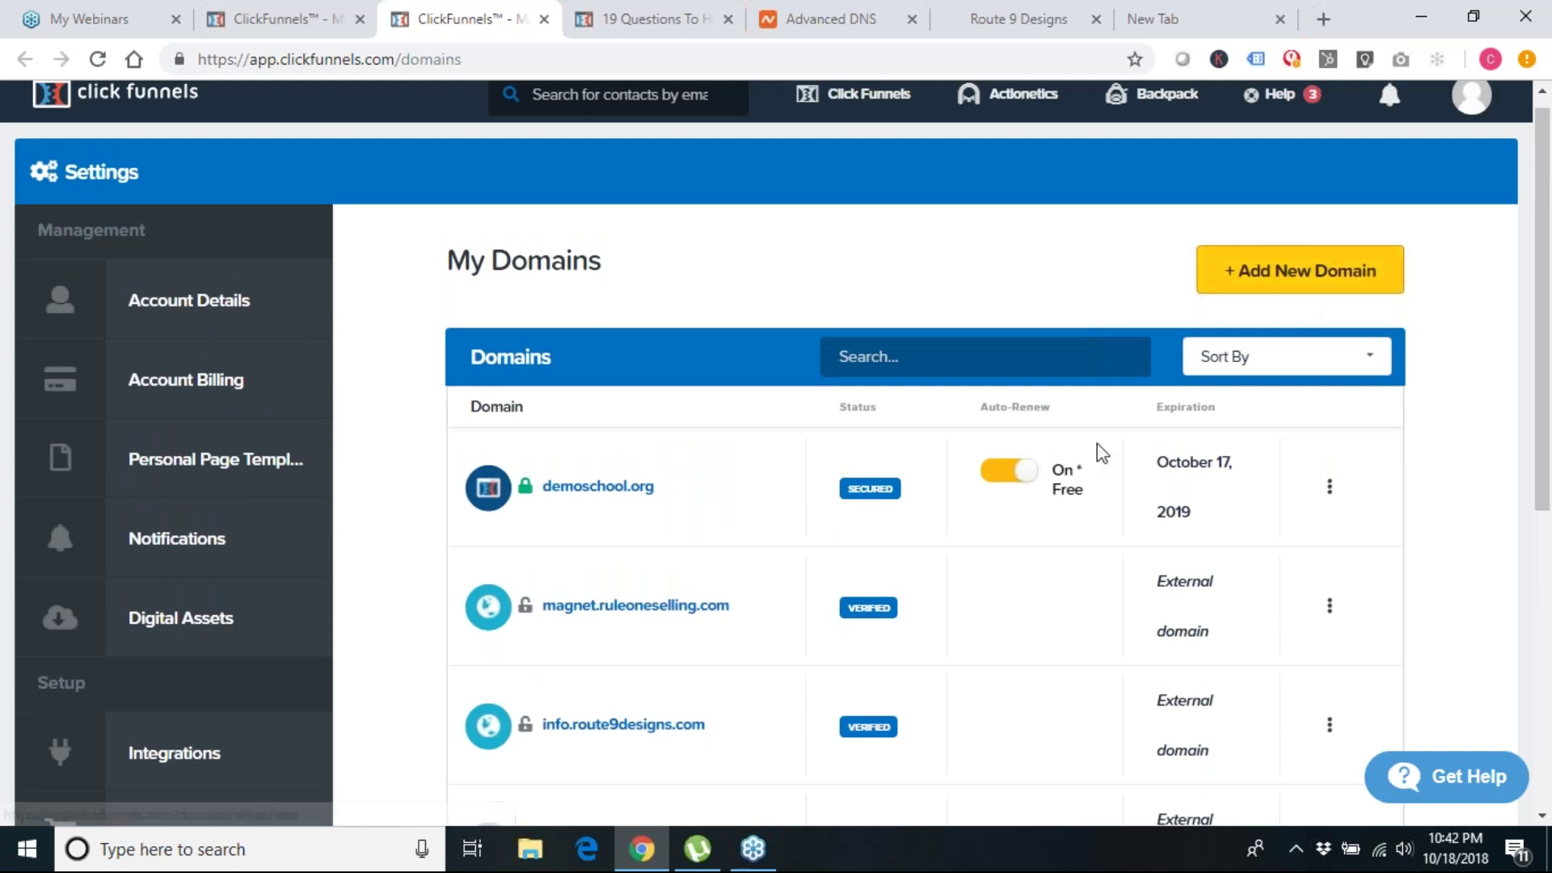
pyautogui.click(1281, 289)
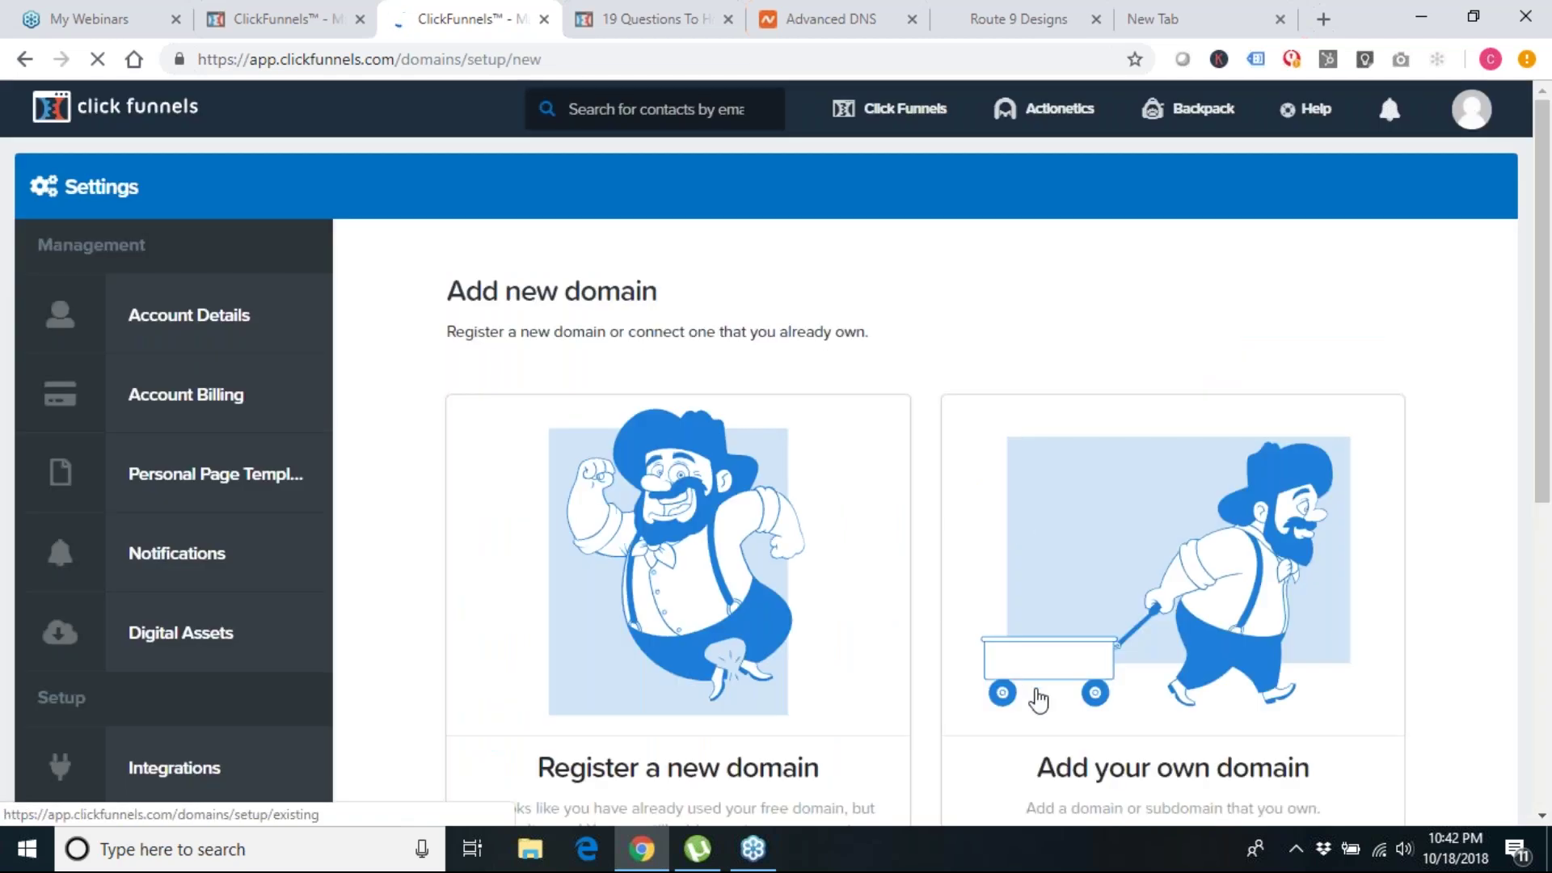
pyautogui.scroll(-3, 1179, 672)
pyautogui.scroll(-3, 1179, 671)
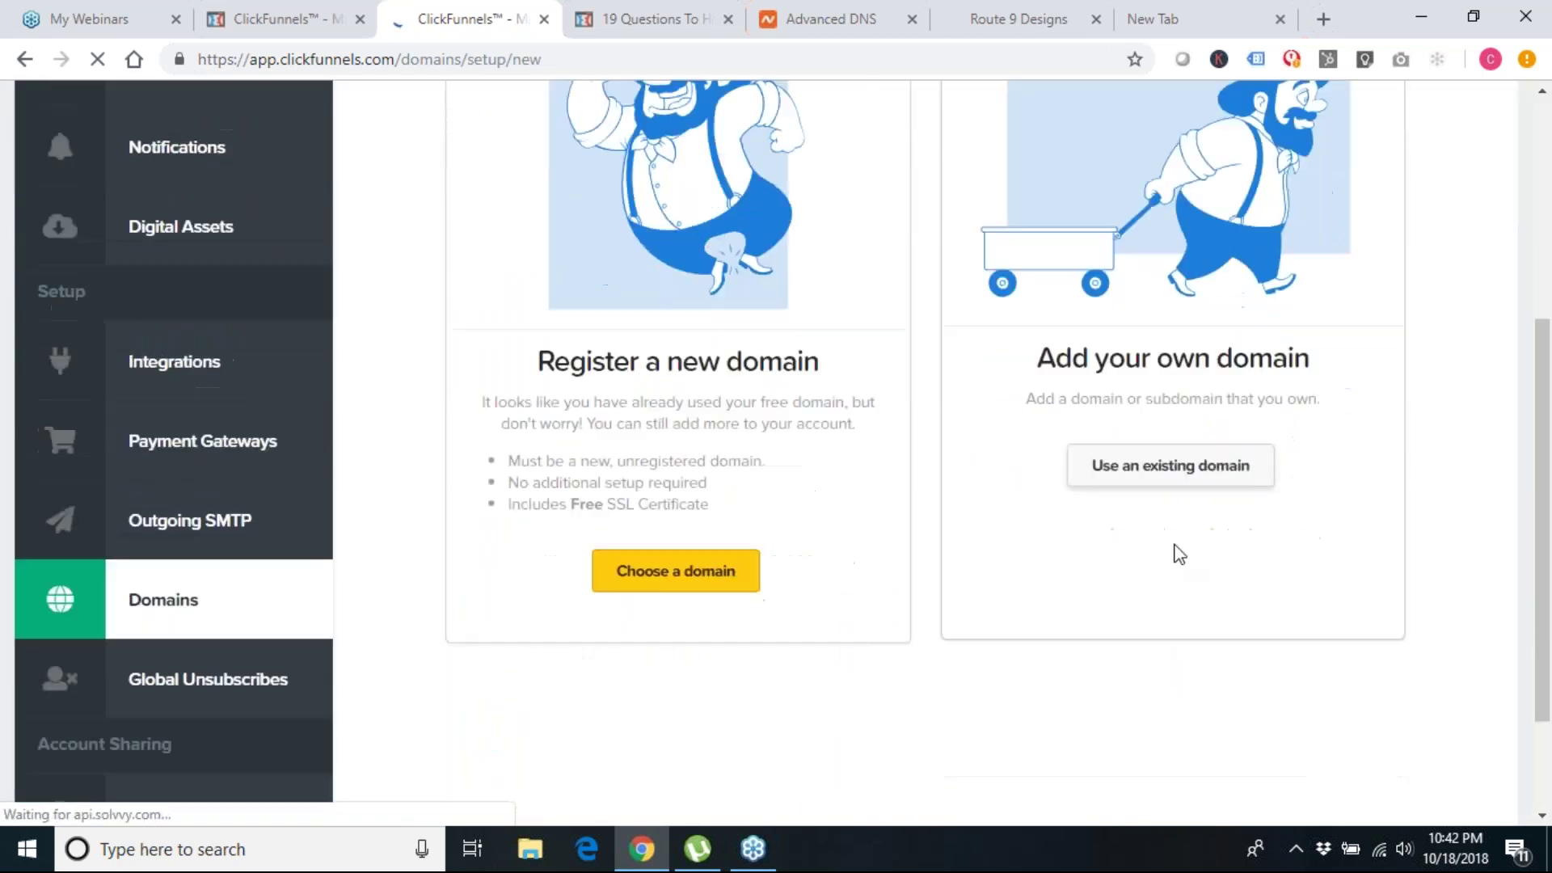
pyautogui.click(1171, 451)
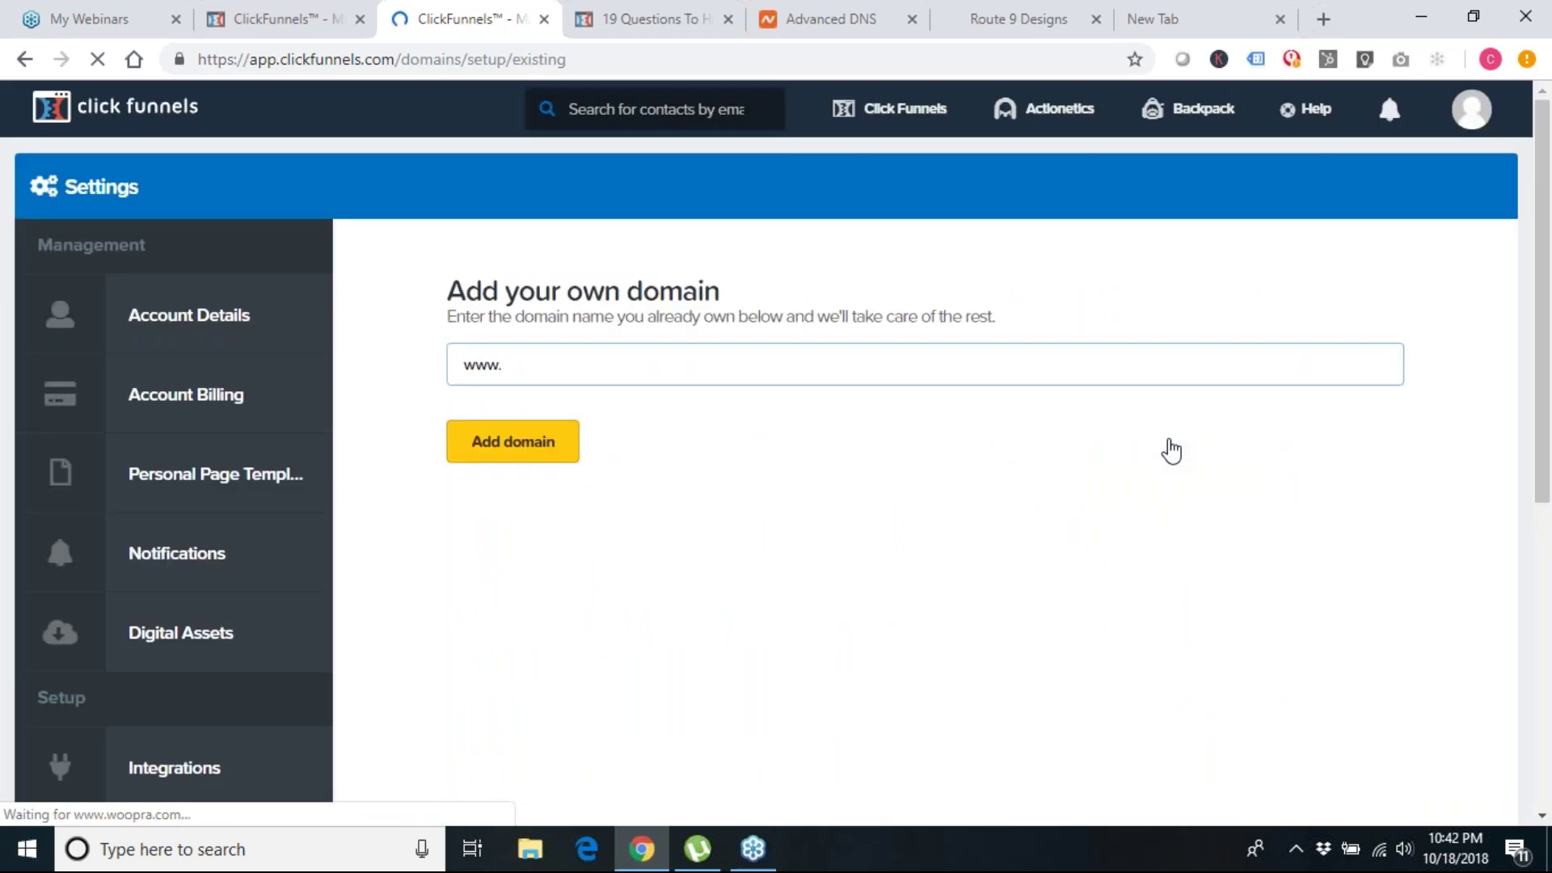
pyautogui.click(581, 347)
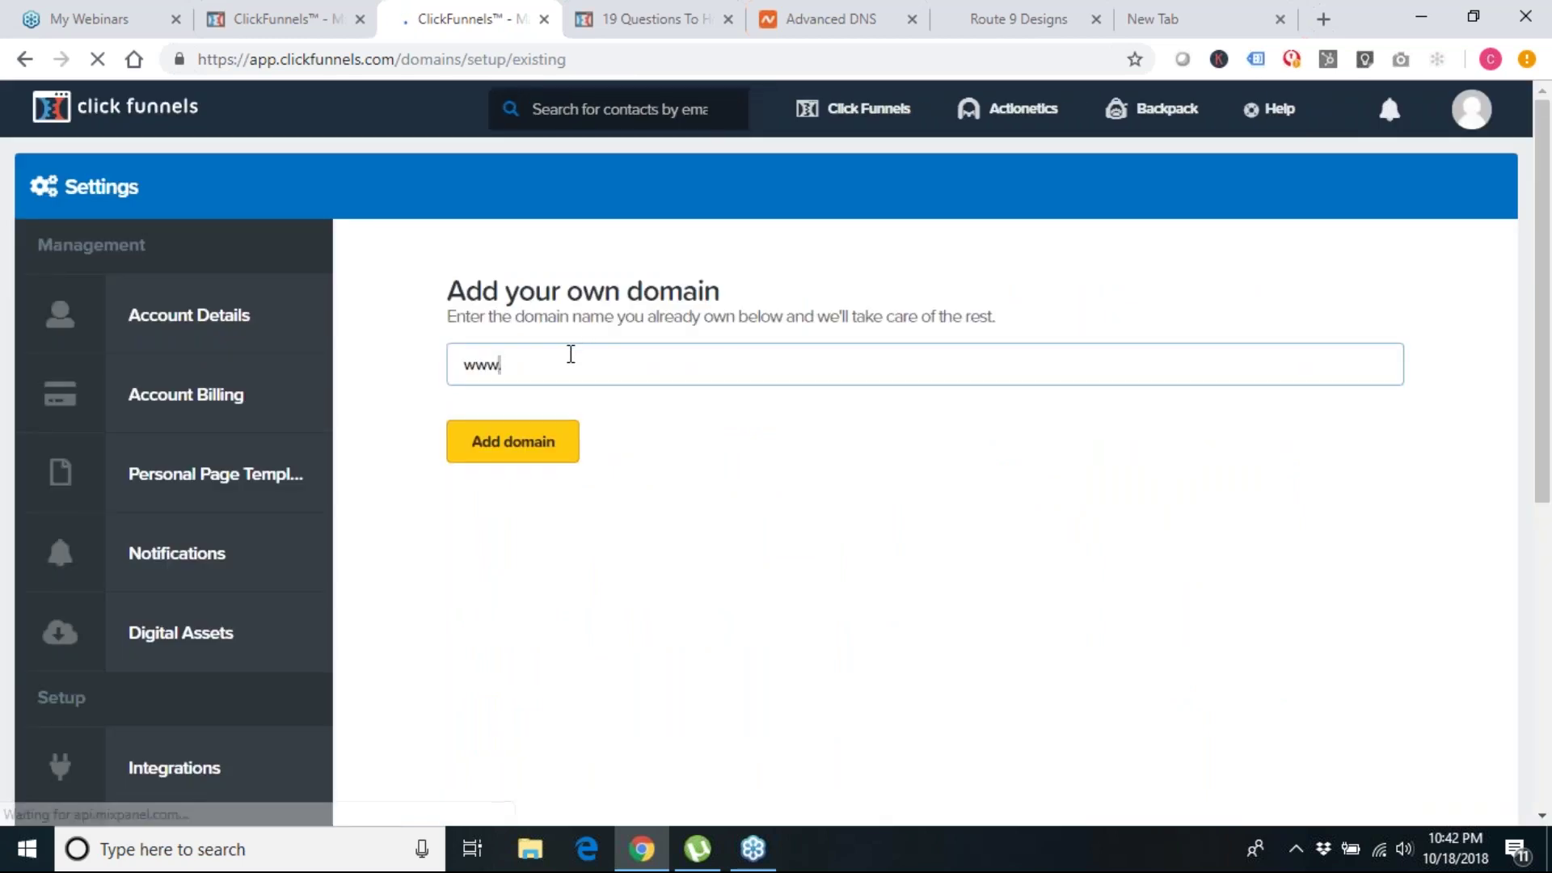
pyautogui.hotkey('ctrl', 'a')
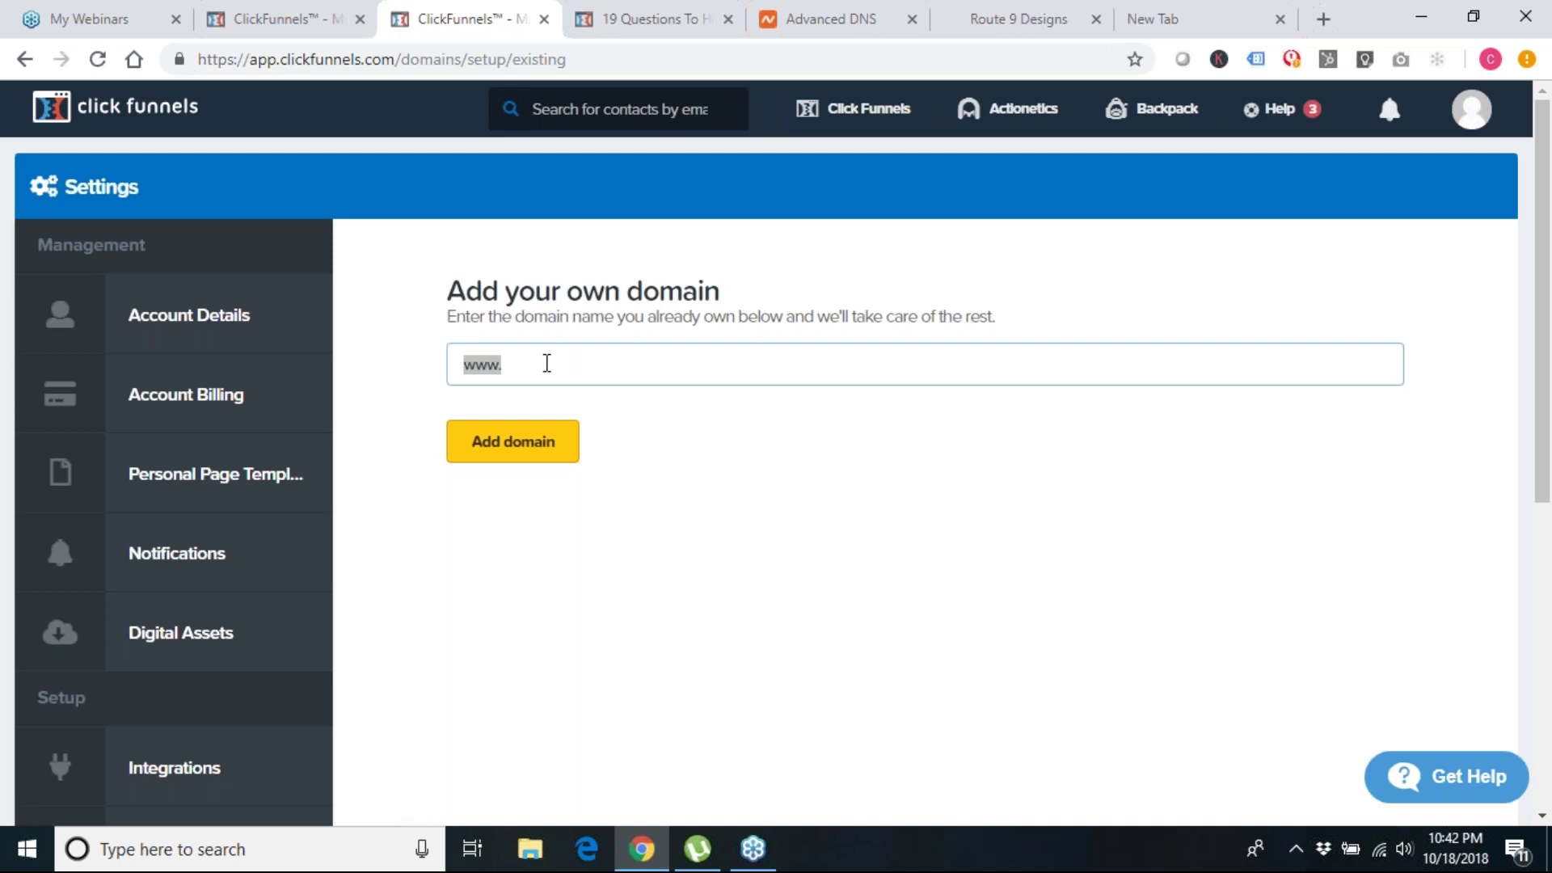
pyautogui.write('info.route9designs.com')
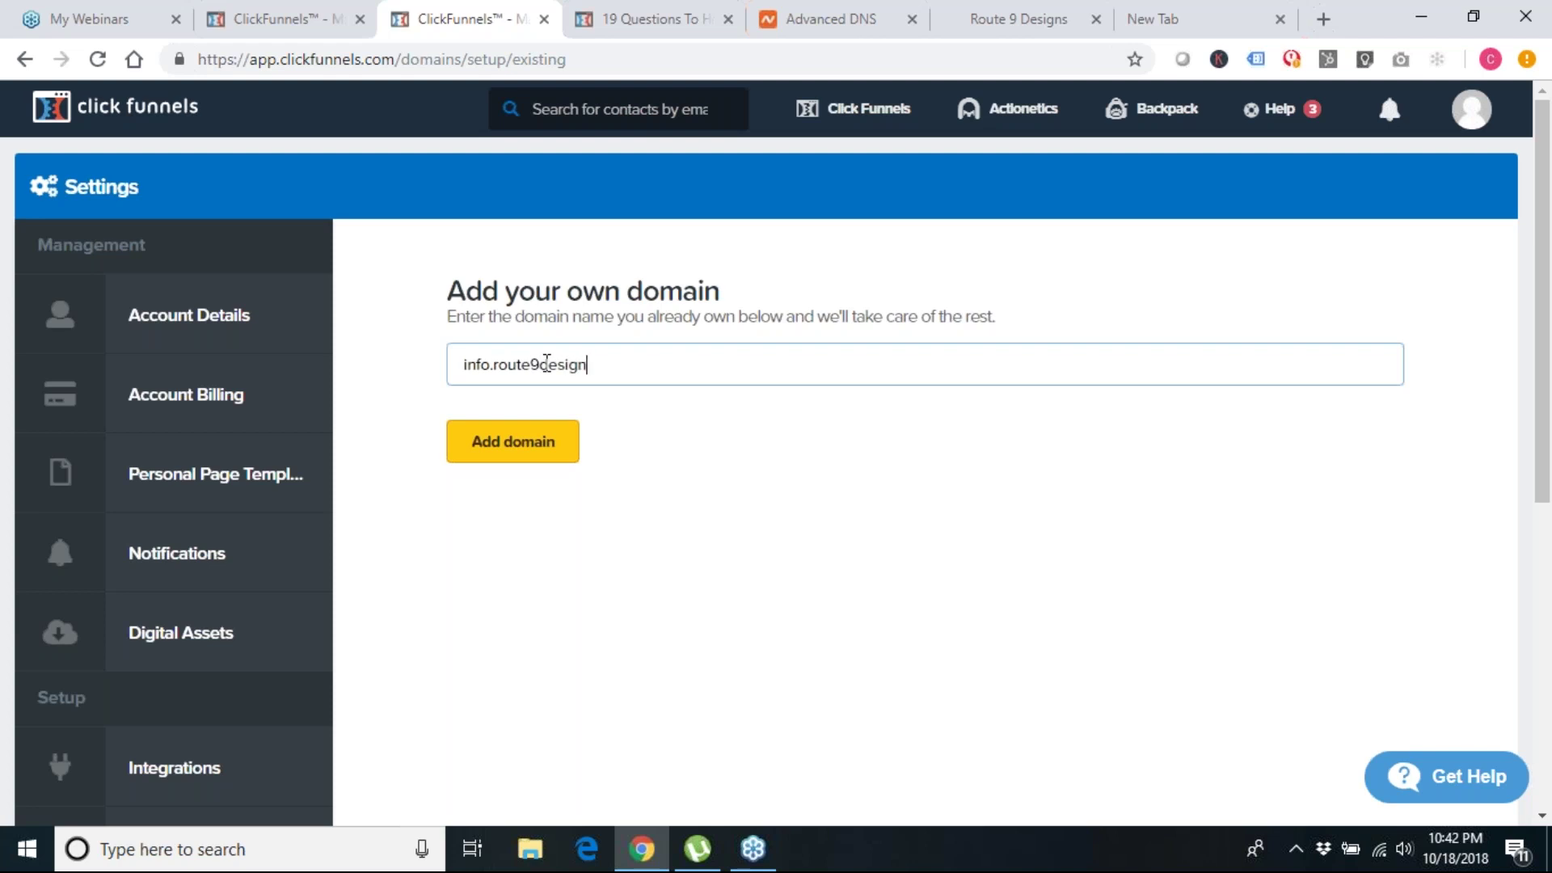
pyautogui.click(526, 439)
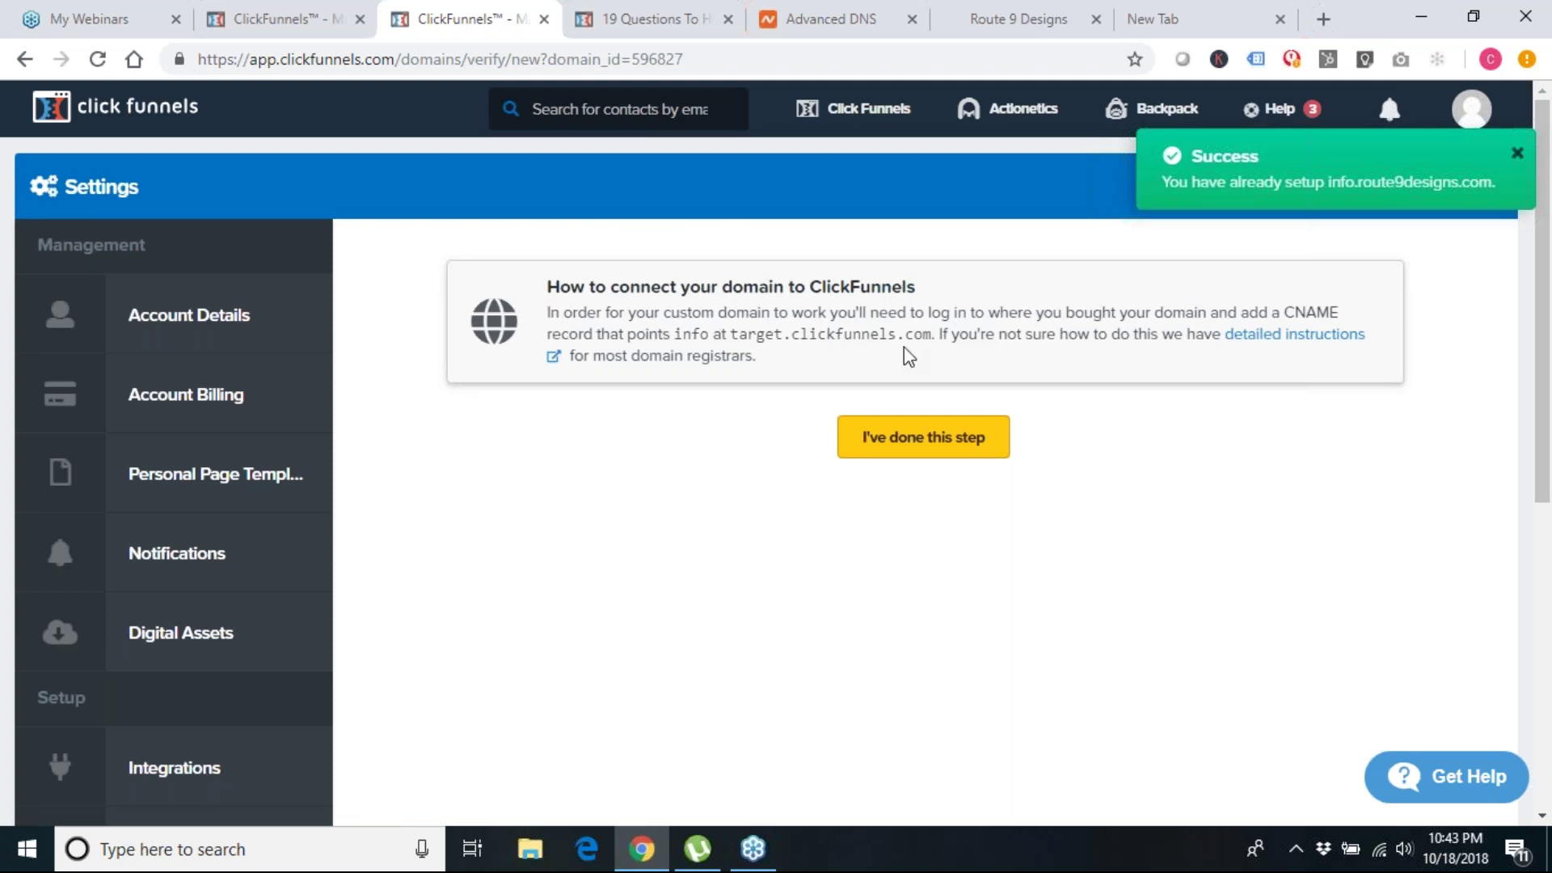
# Step: Confirm the CNAME step for info.route9designs.com as done and check its host record in Namecheap's Advanced DNS
pyautogui.click(910, 455)
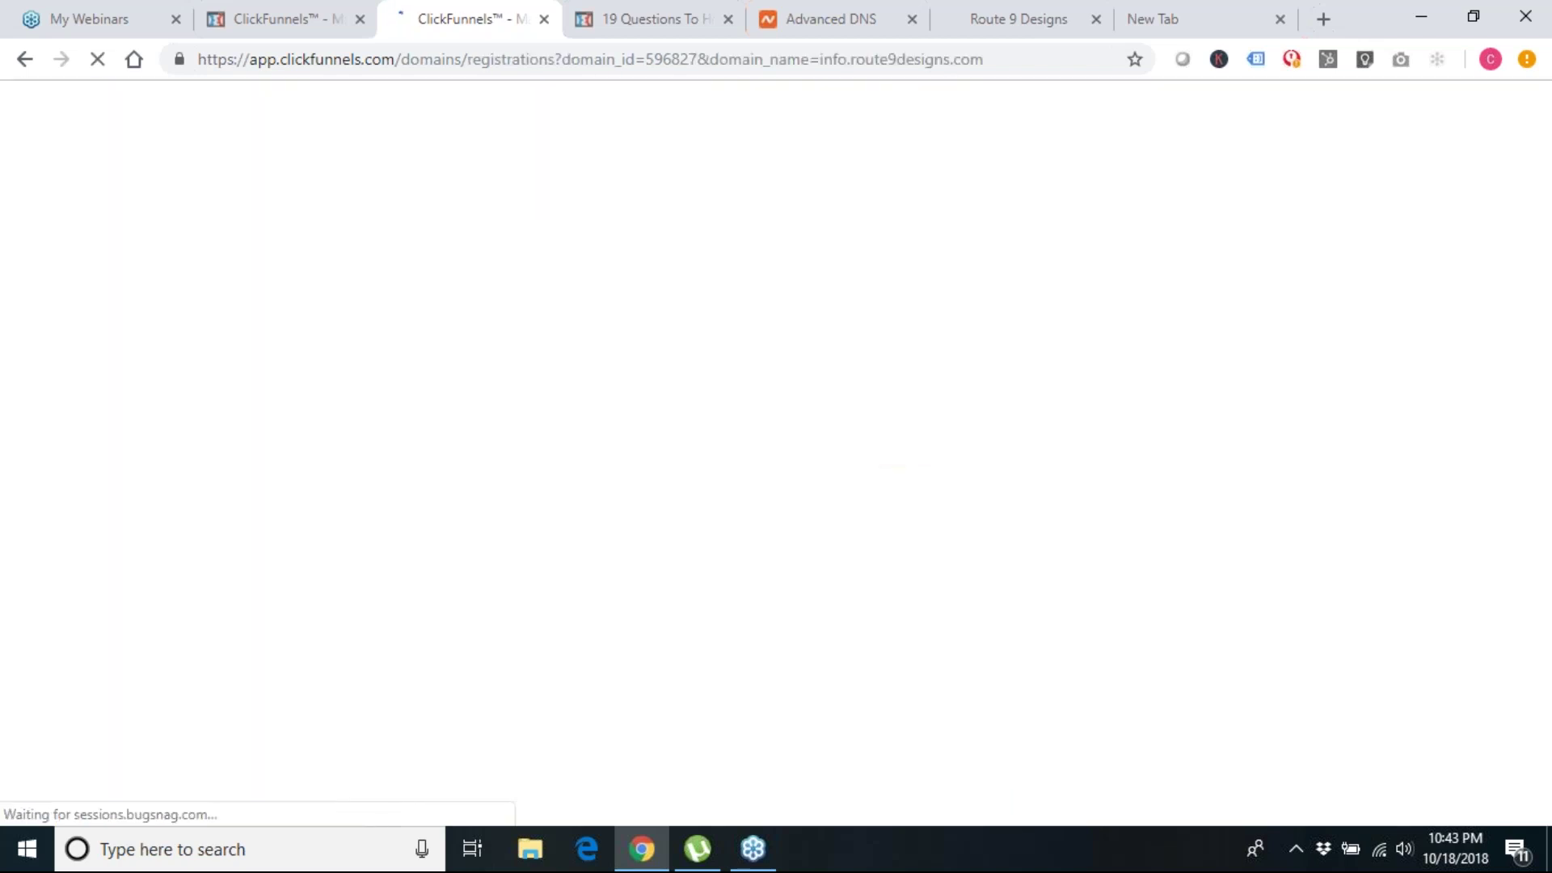
pyautogui.scroll(-1, 794, 647)
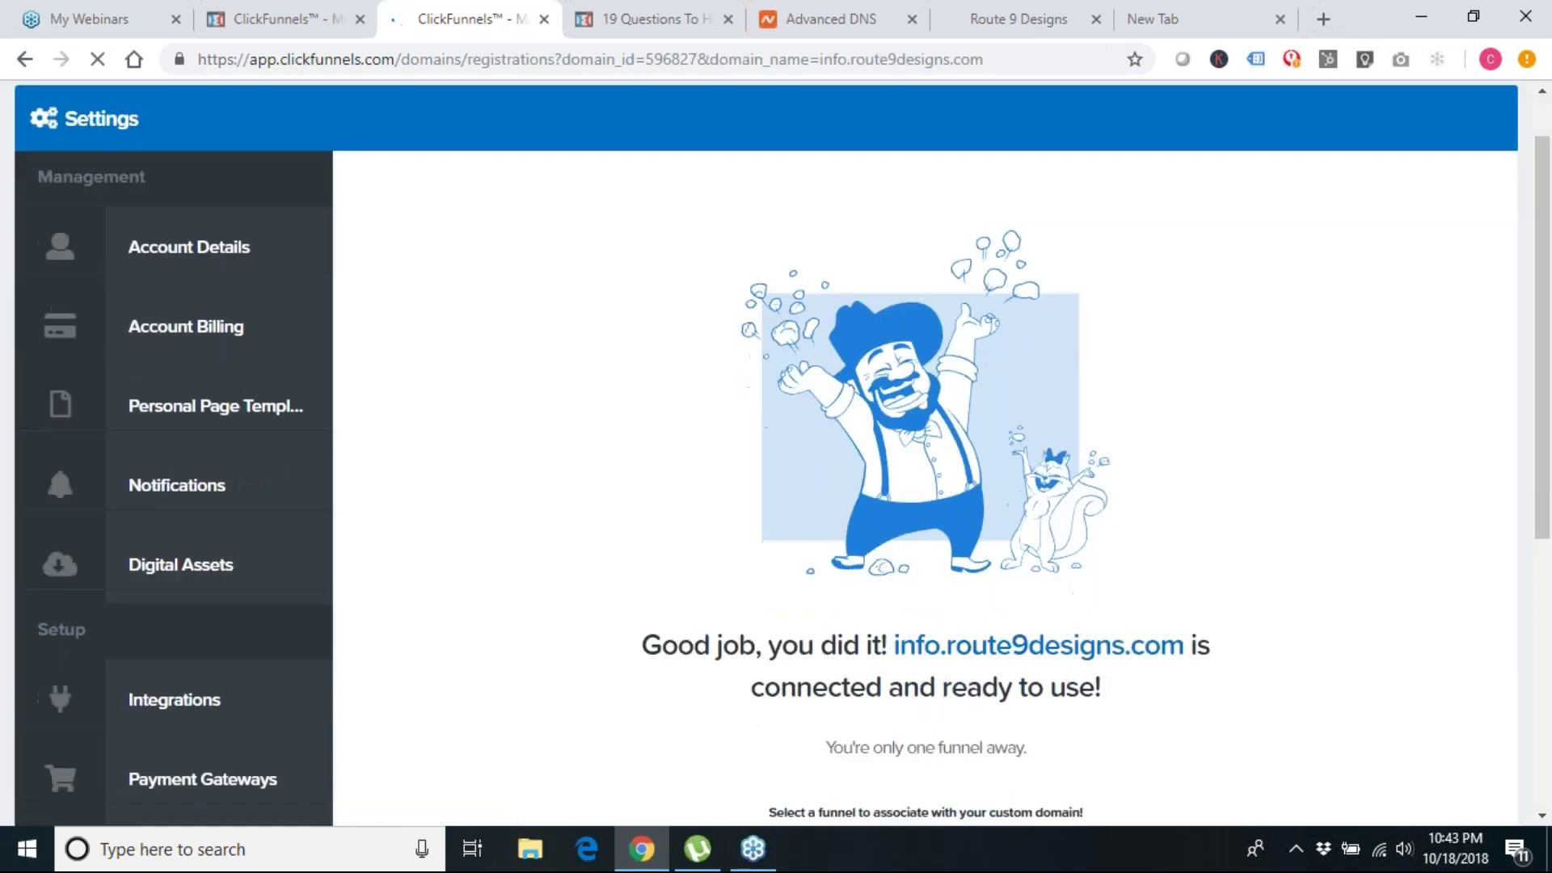
pyautogui.scroll(-3, 795, 646)
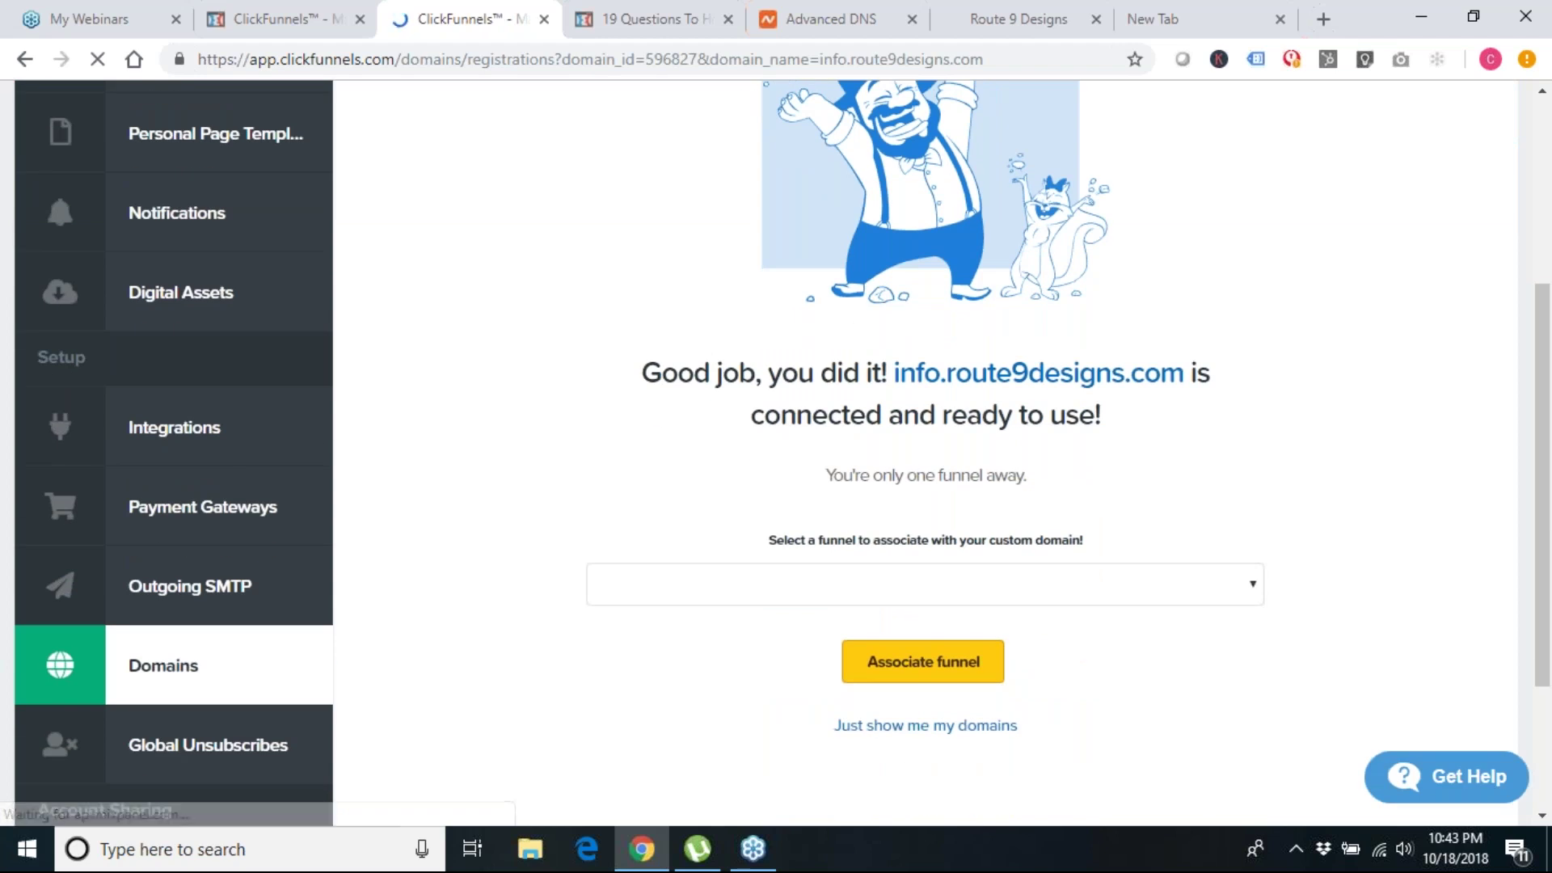
pyautogui.scroll(2, 914, 315)
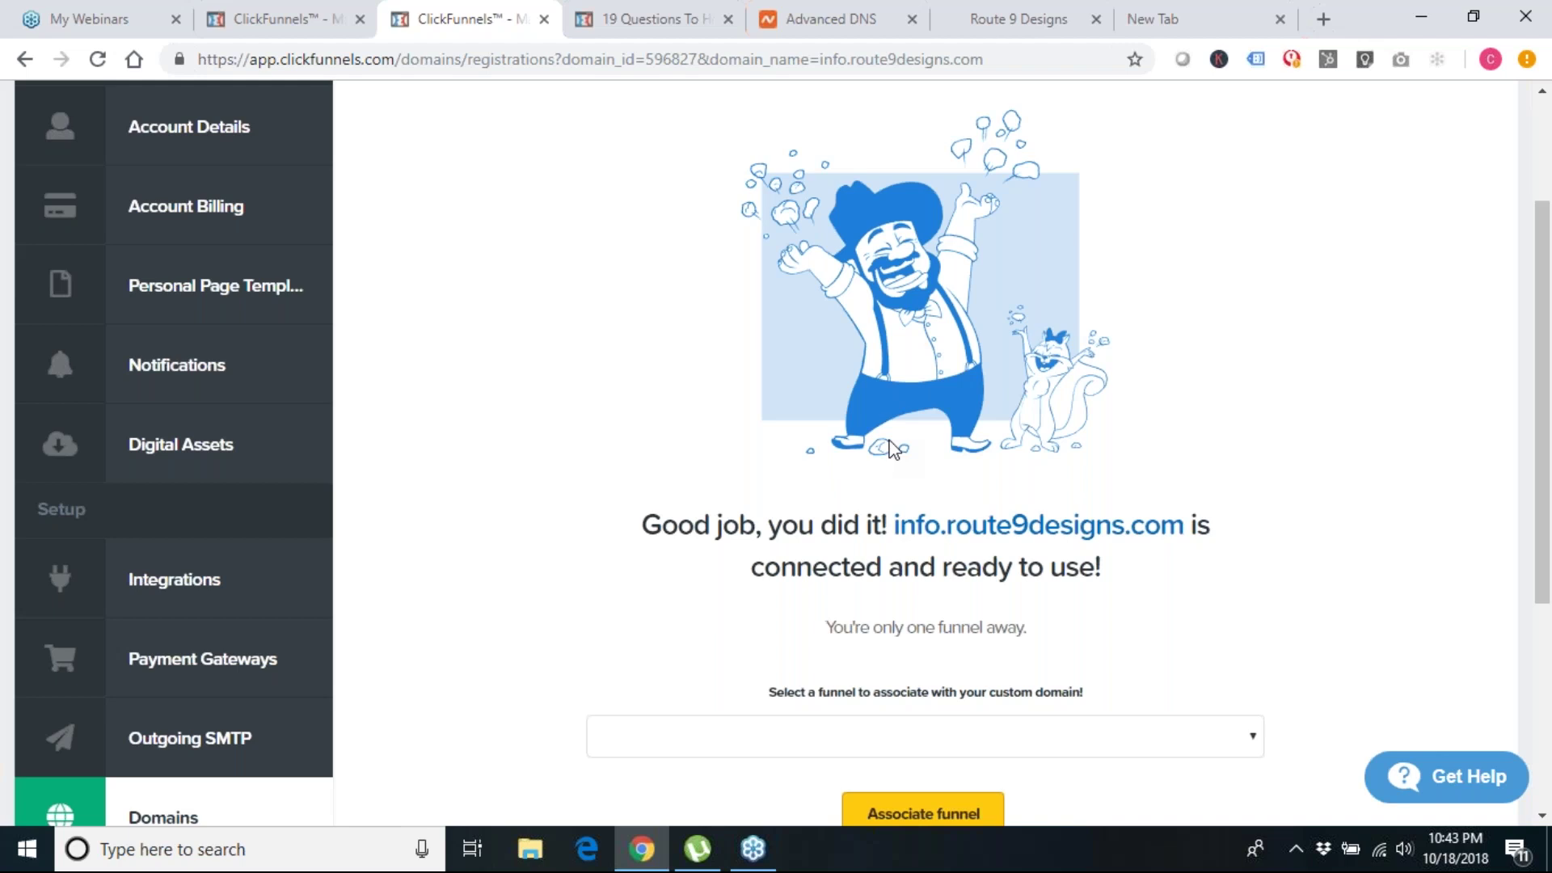
pyautogui.click(821, 22)
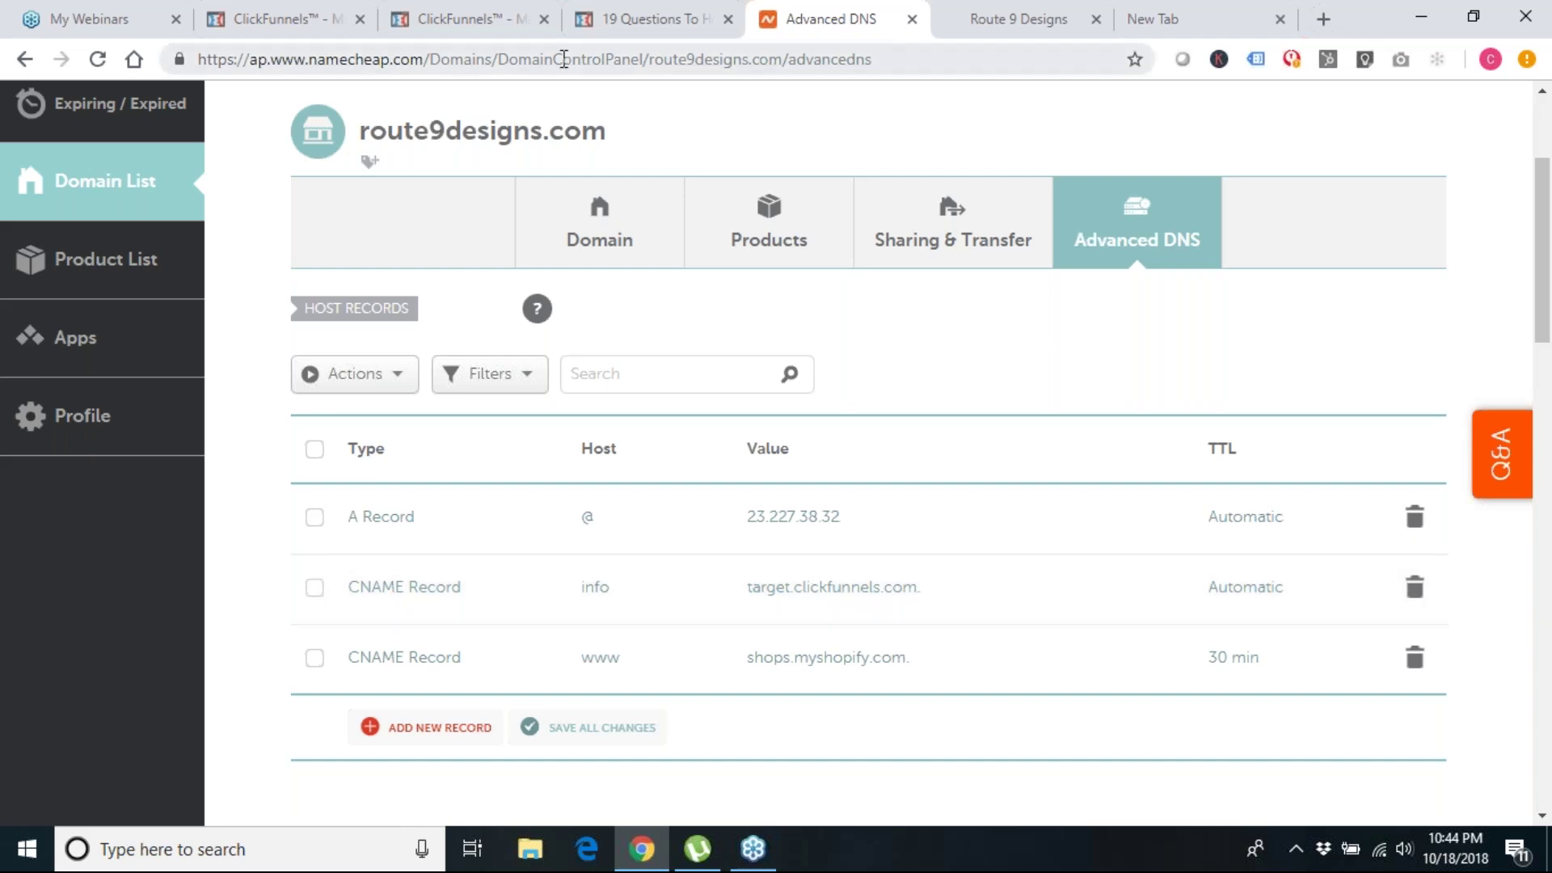
# Step: Return to the ClickFunnels domain page and review the funnels available to associate with info.route9designs.com, without choosing one
pyautogui.click(524, 11)
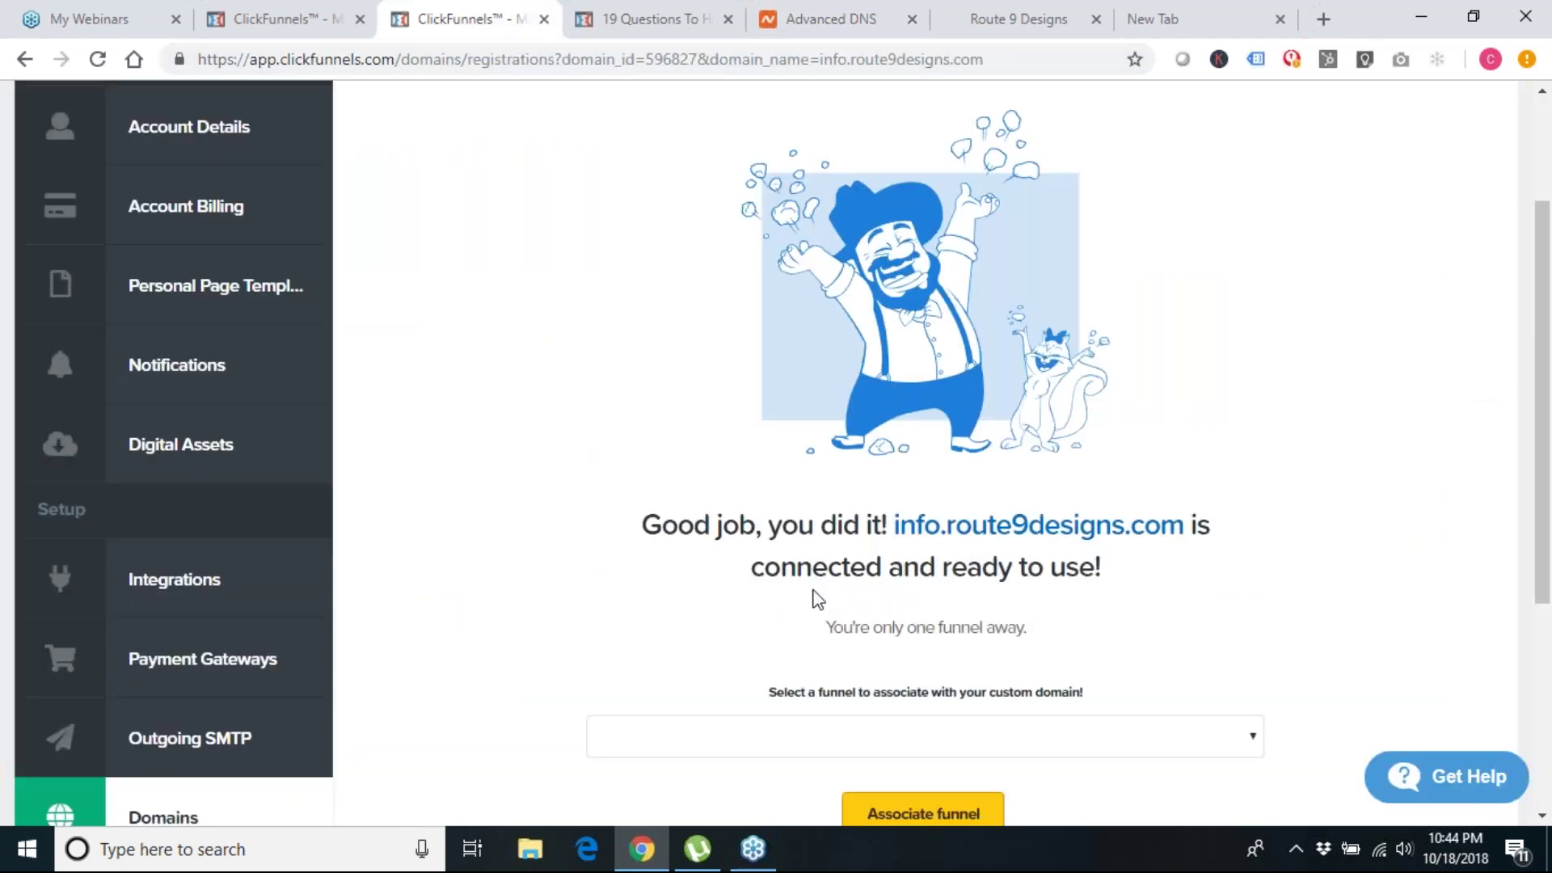
pyautogui.scroll(-3, 816, 600)
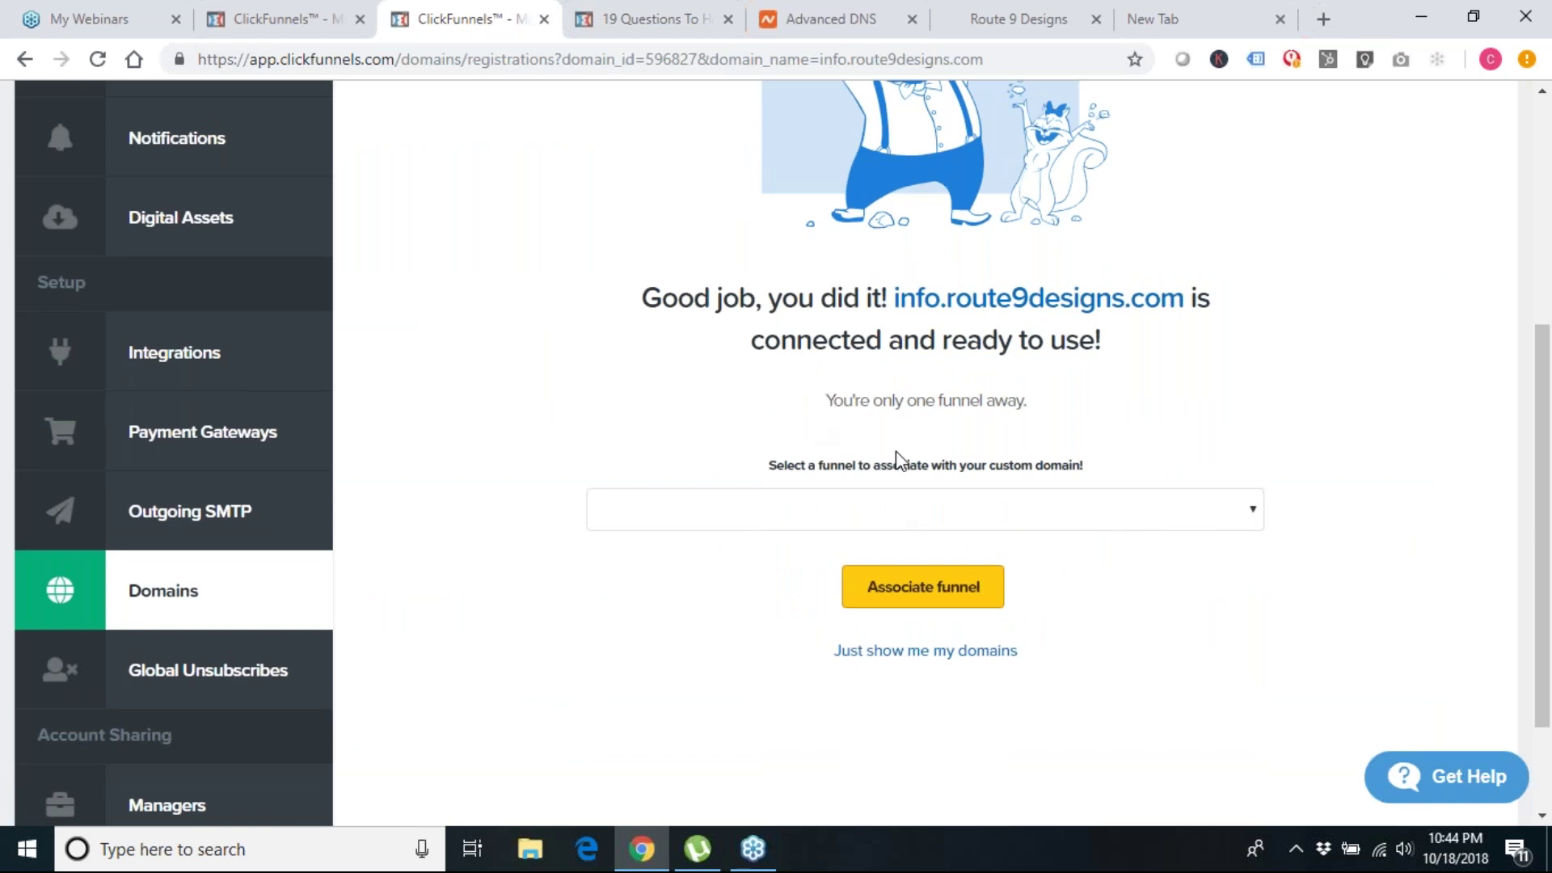
pyautogui.click(883, 527)
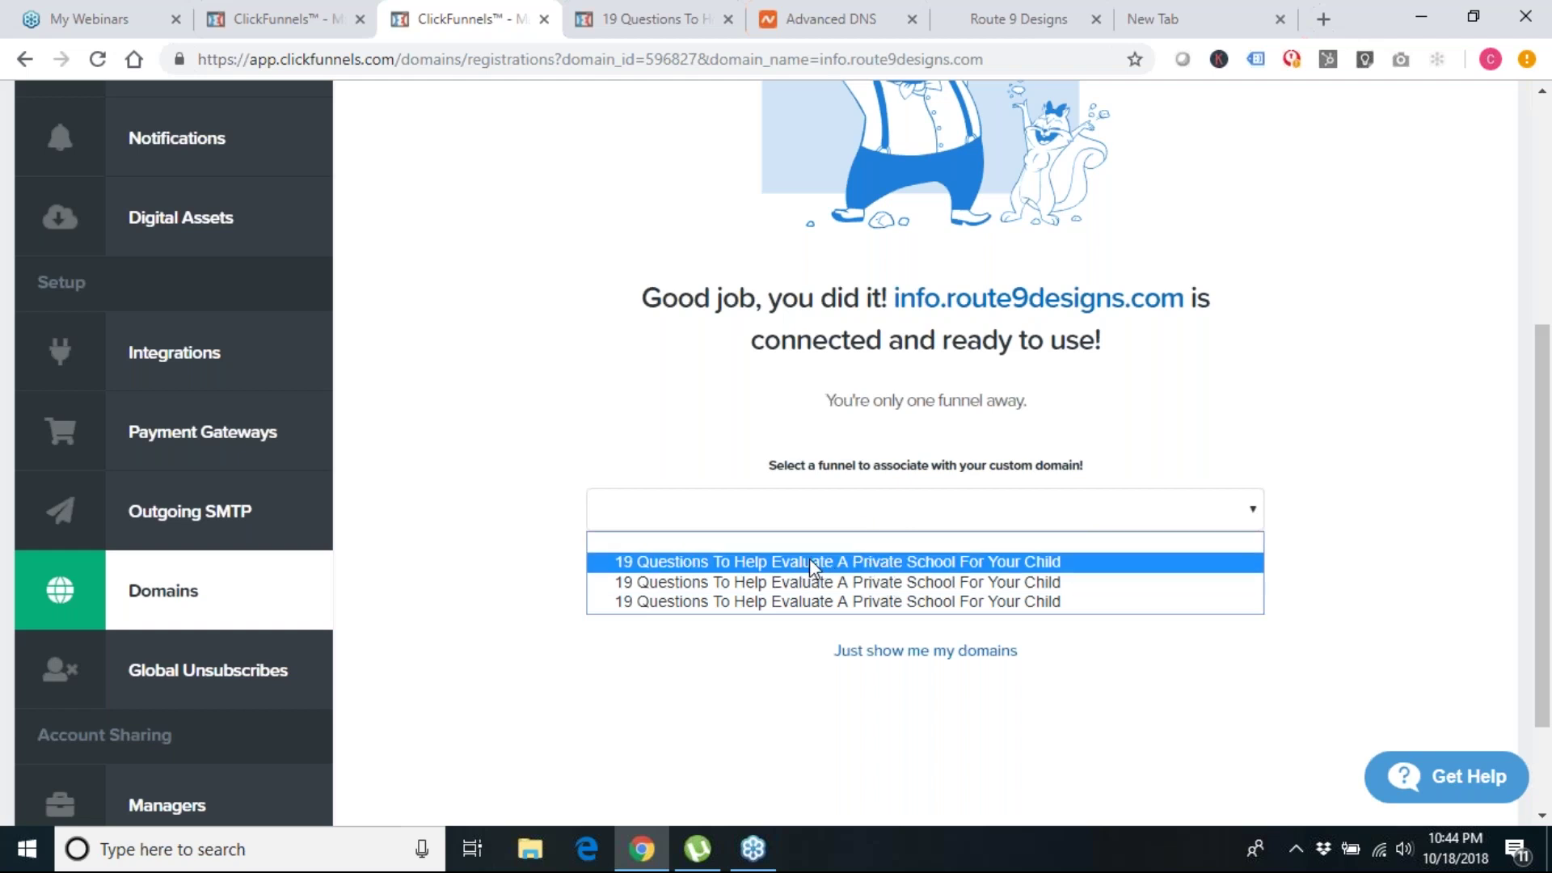
pyautogui.click(648, 431)
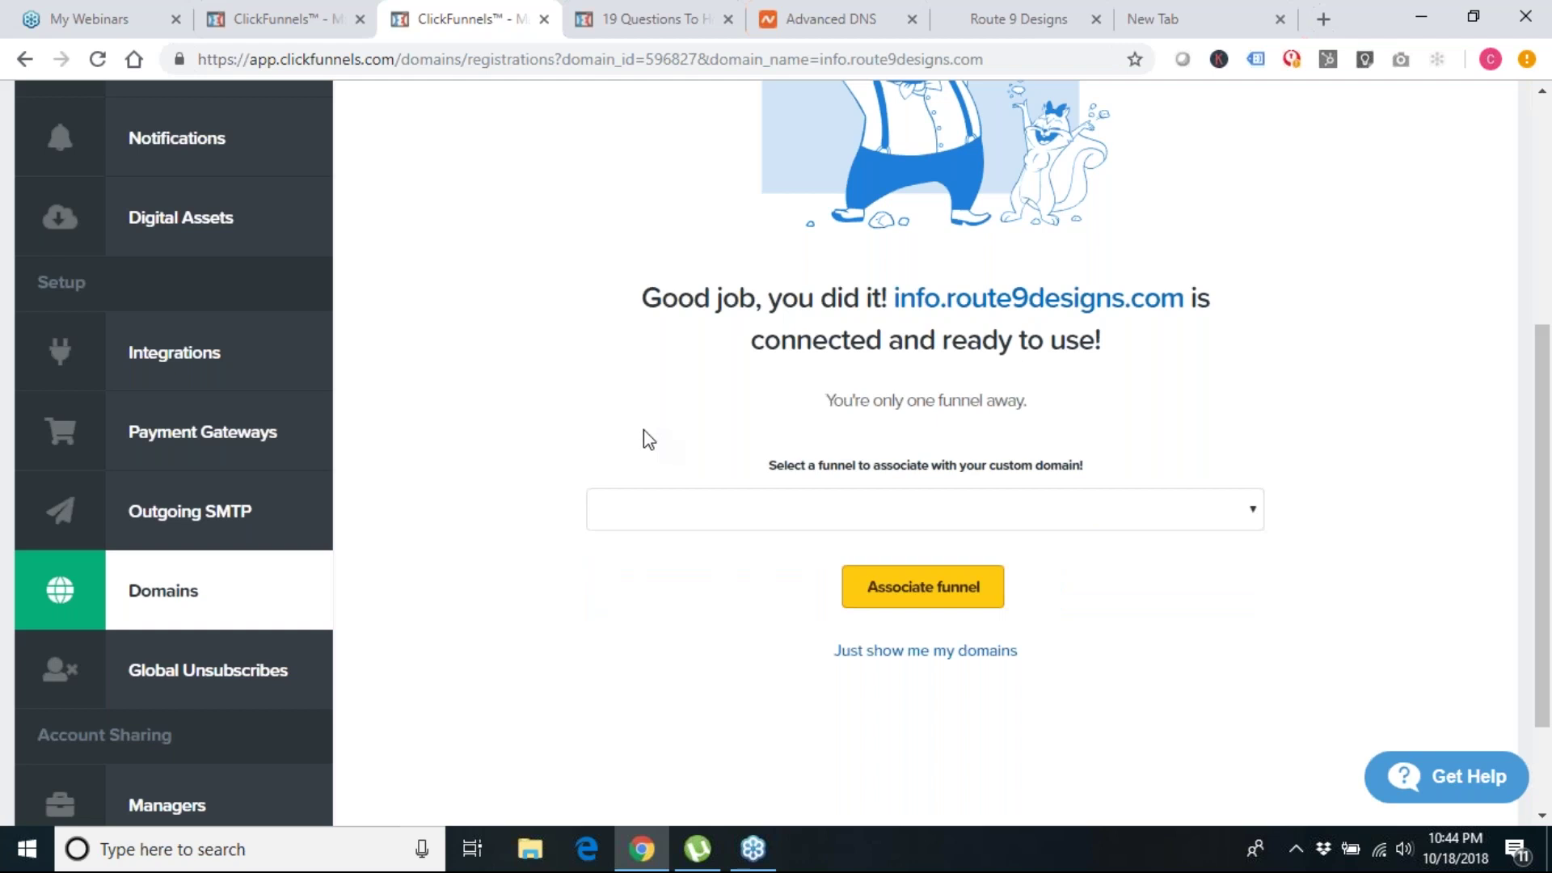
pyautogui.scroll(-1, 587, 440)
pyautogui.scroll(-1, 590, 447)
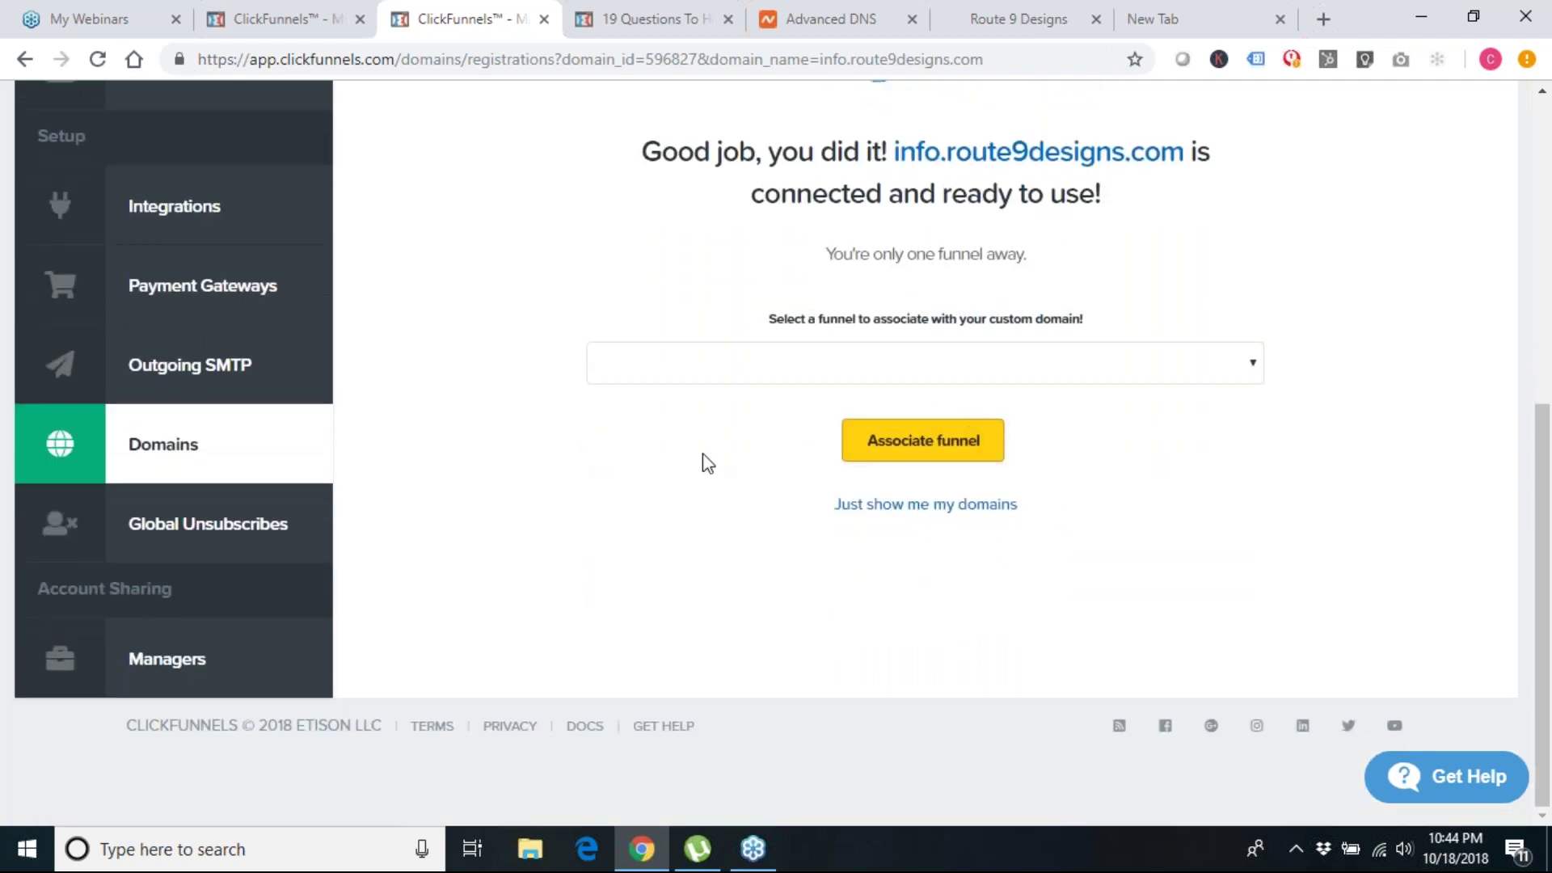
pyautogui.scroll(3, 703, 460)
pyautogui.scroll(4, 703, 460)
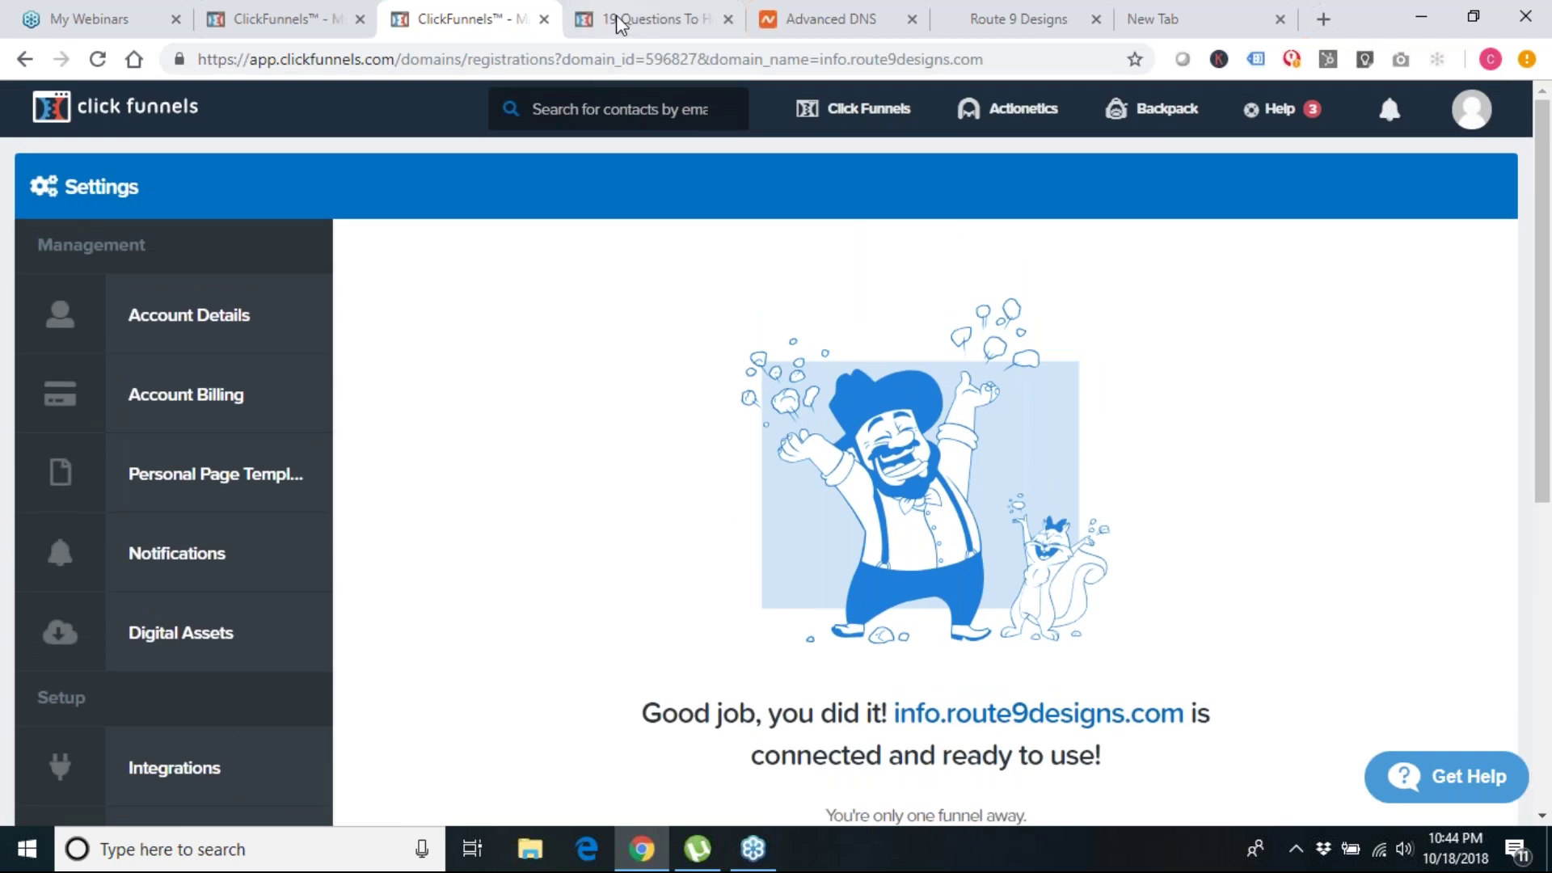
# Step: View the main route9designs.com store, followed by the funnel landing page at info.route9designs.com/19-questions
pyautogui.click(988, 30)
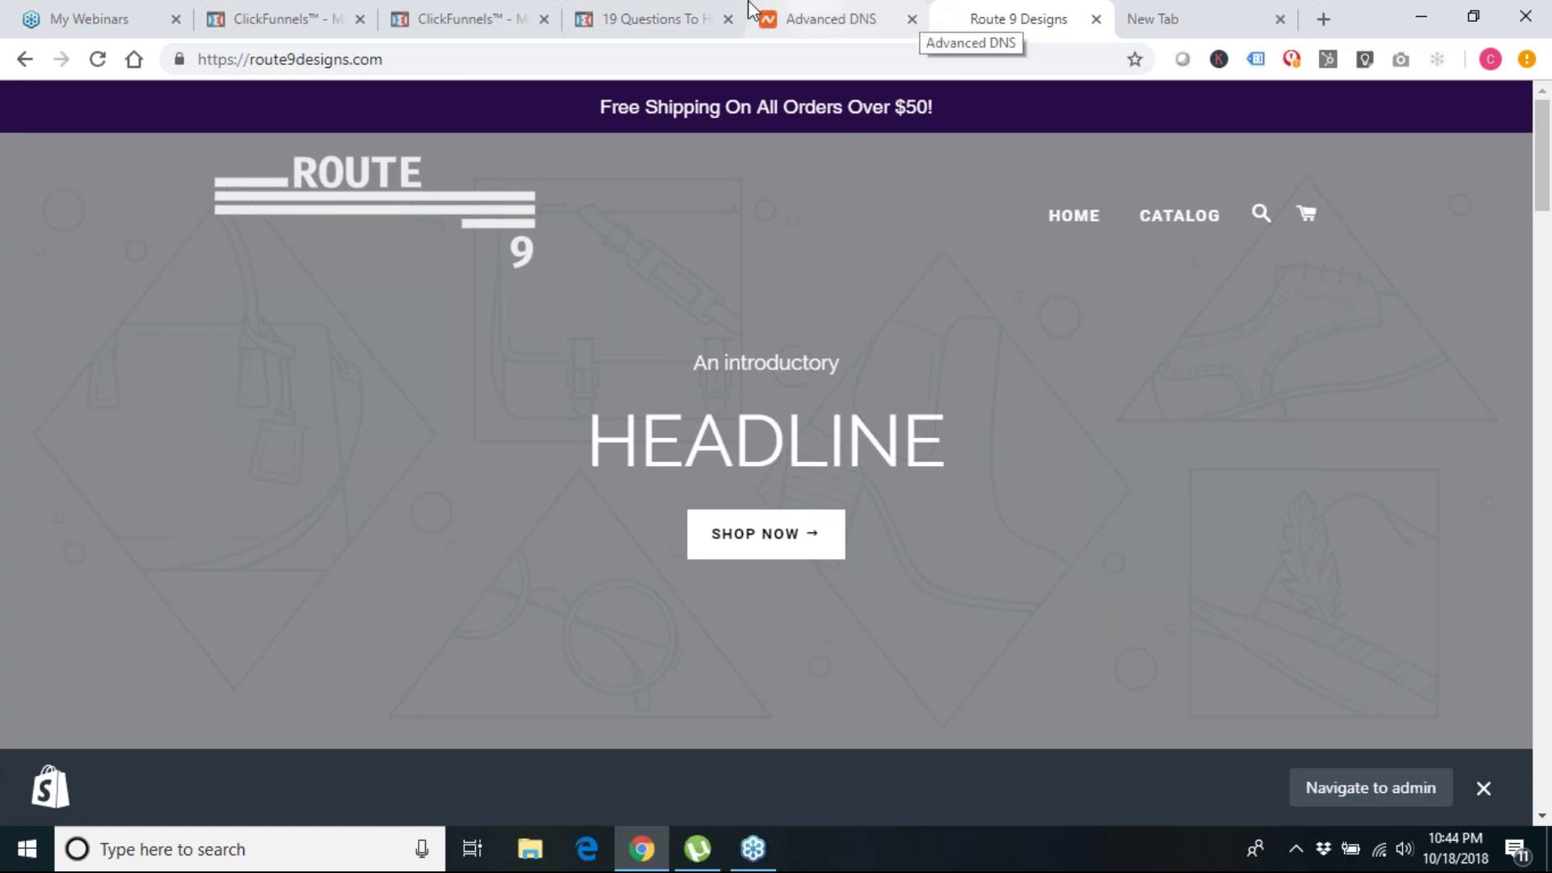
pyautogui.click(702, 11)
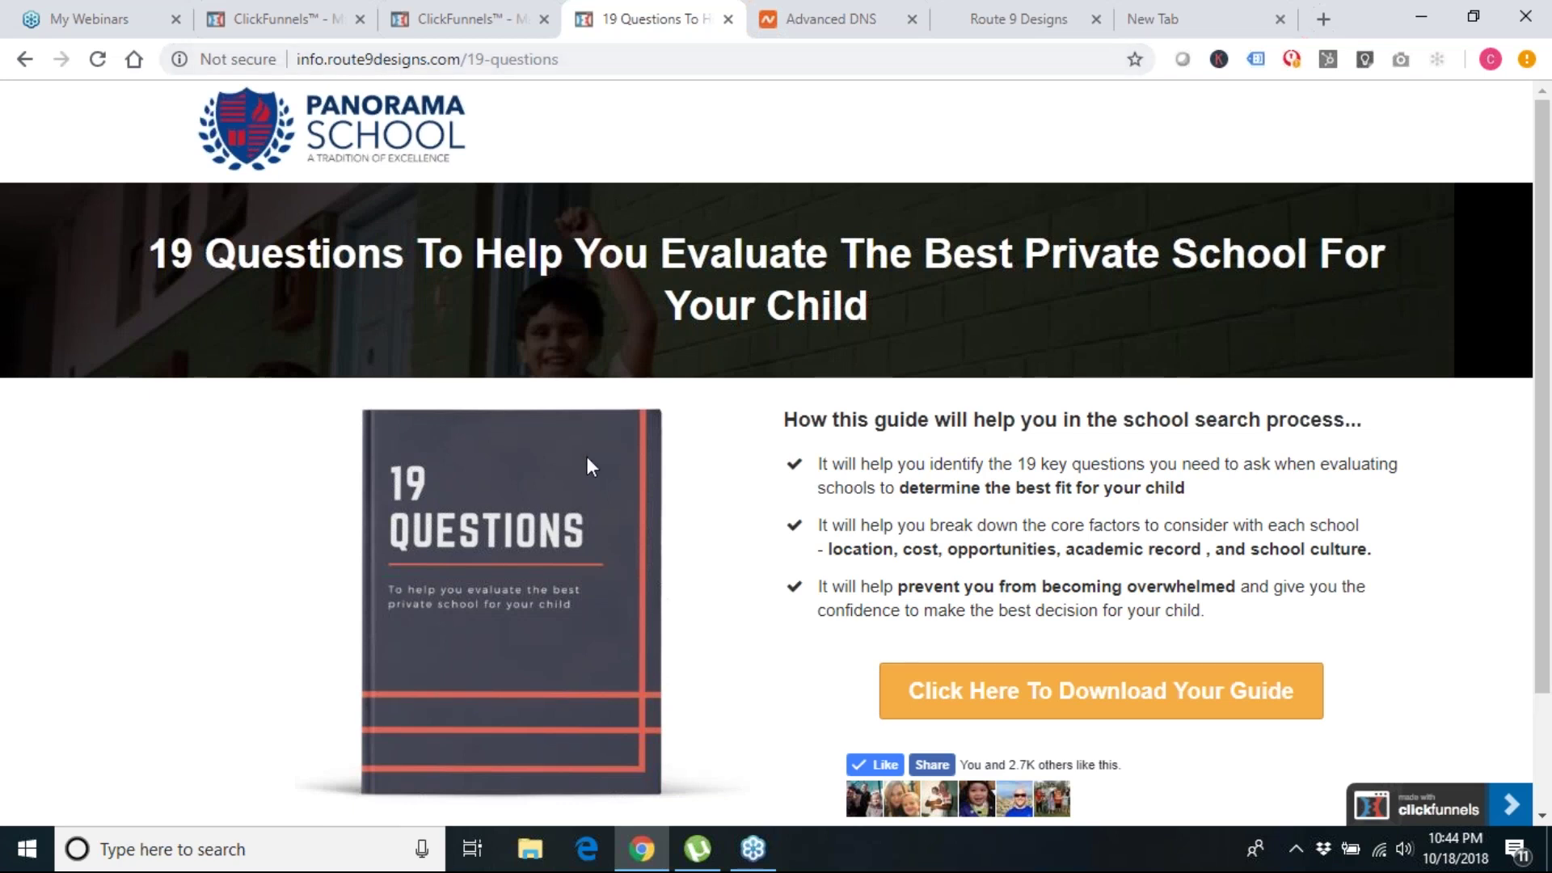
pyautogui.moveTo(587, 456); pyautogui.dragTo(439, 49)
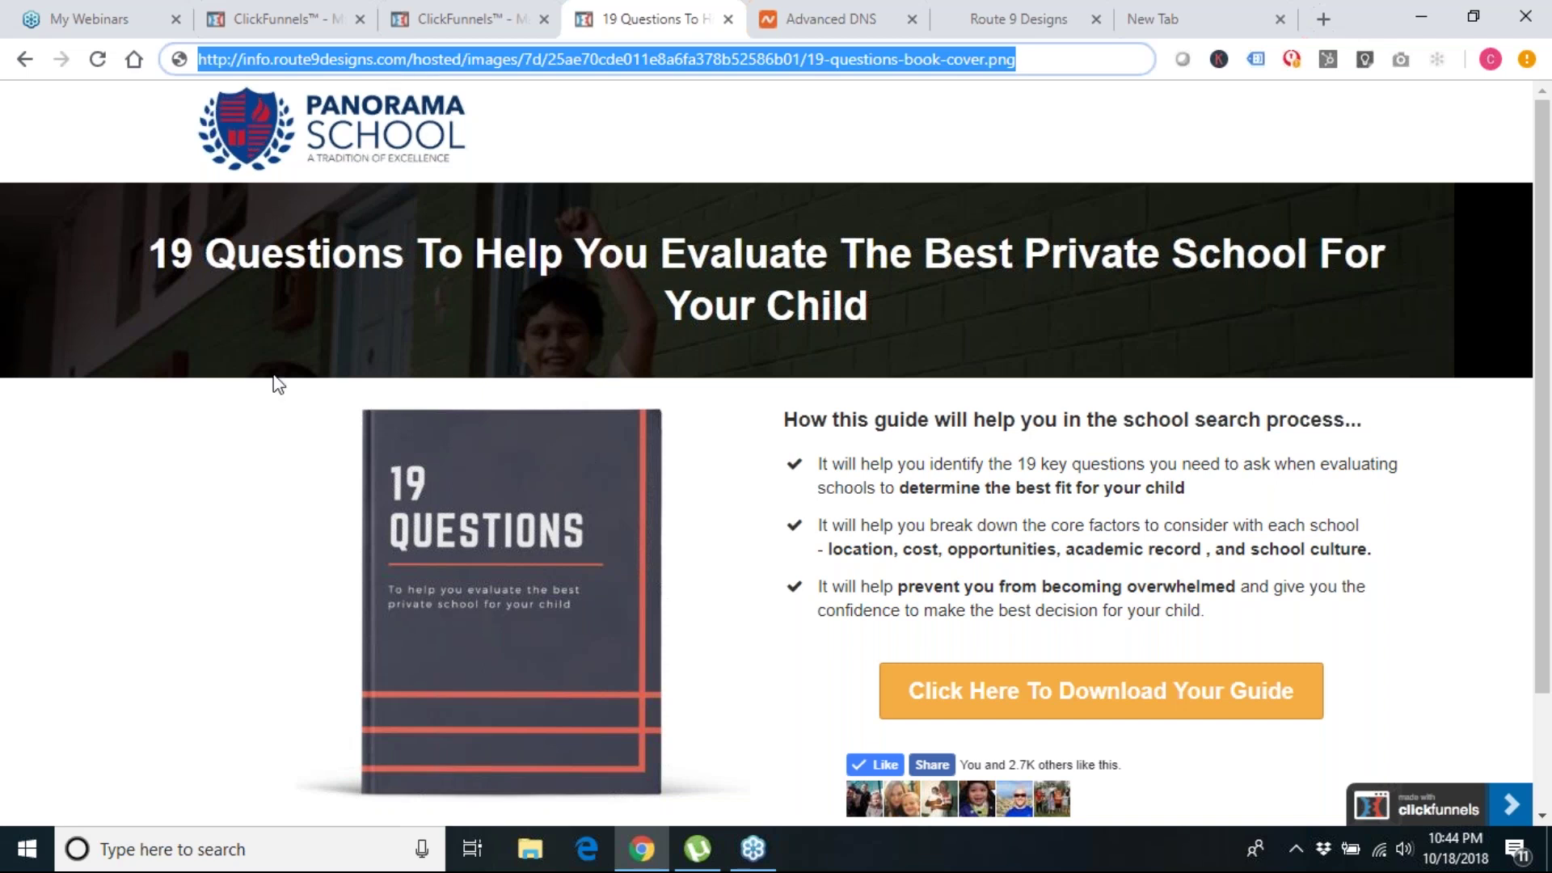
pyautogui.click(255, 544)
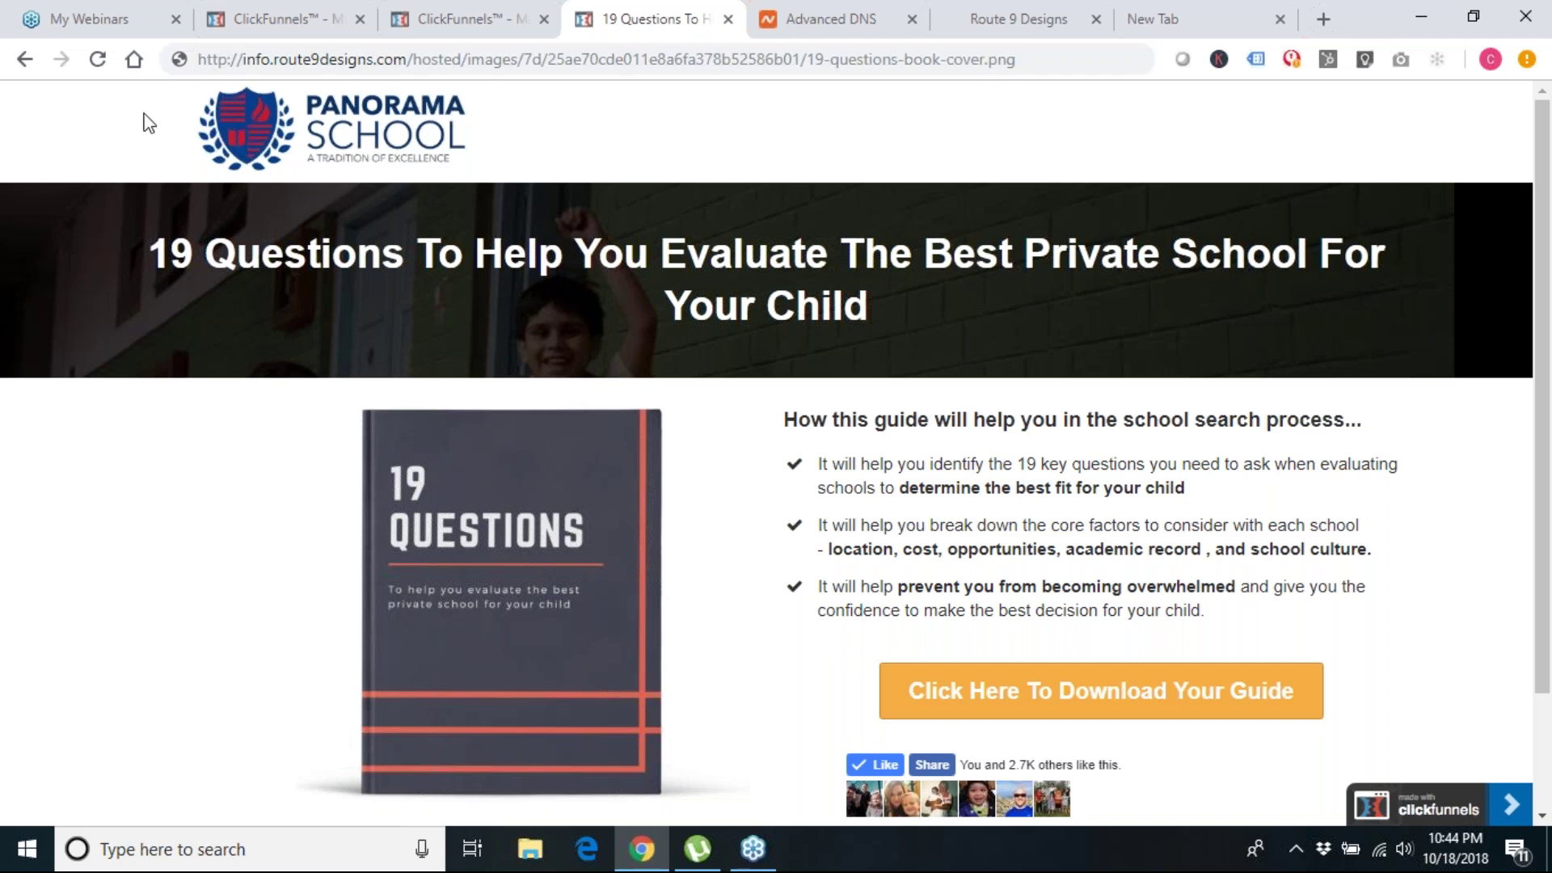
pyautogui.click(25, 59)
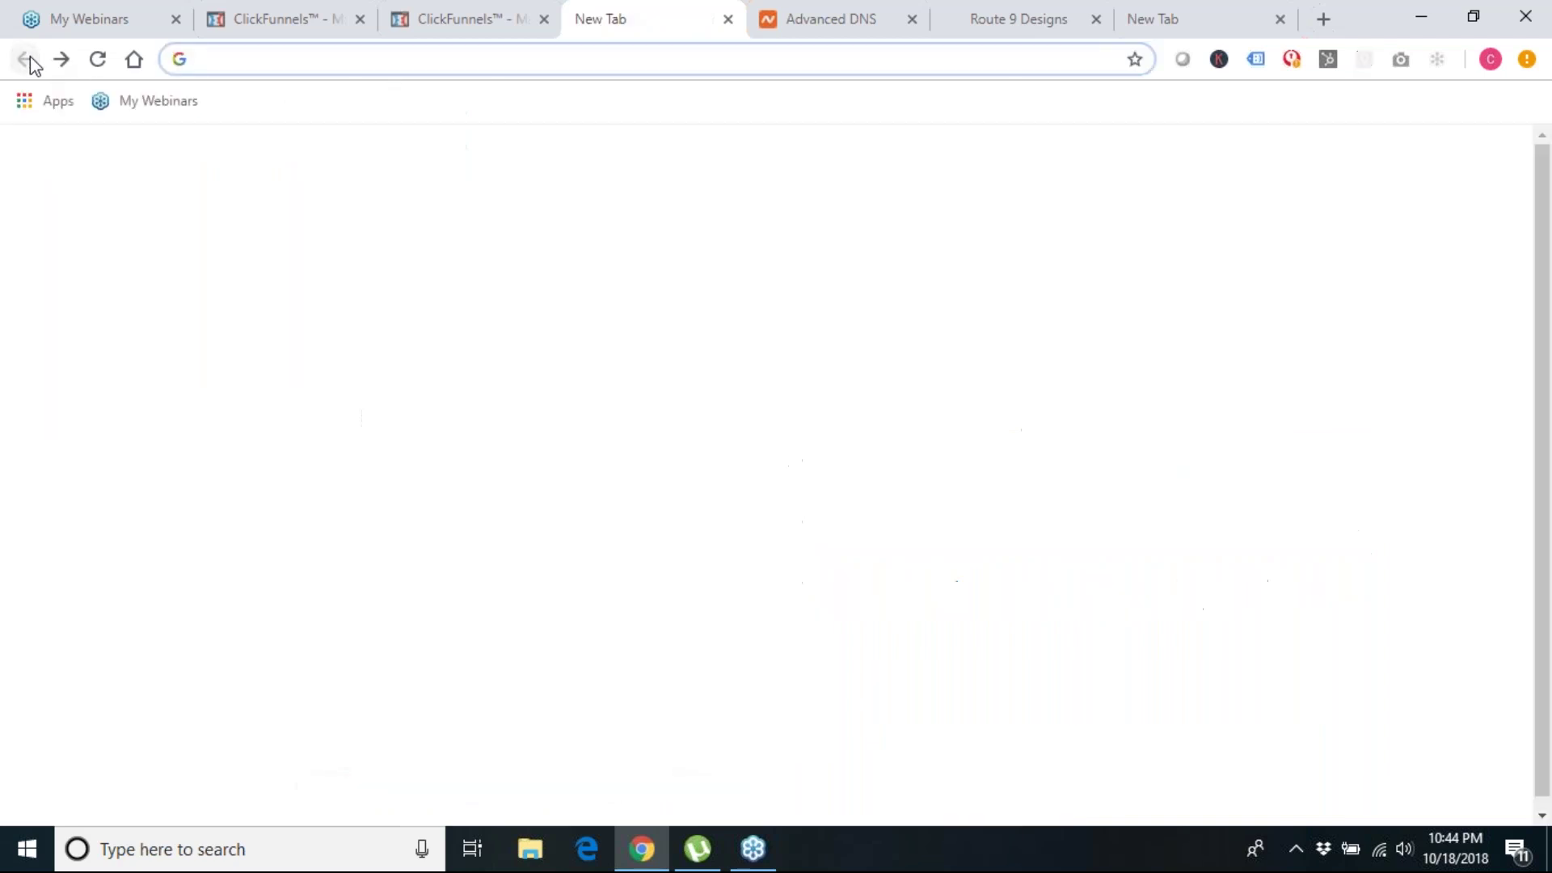
pyautogui.click(61, 59)
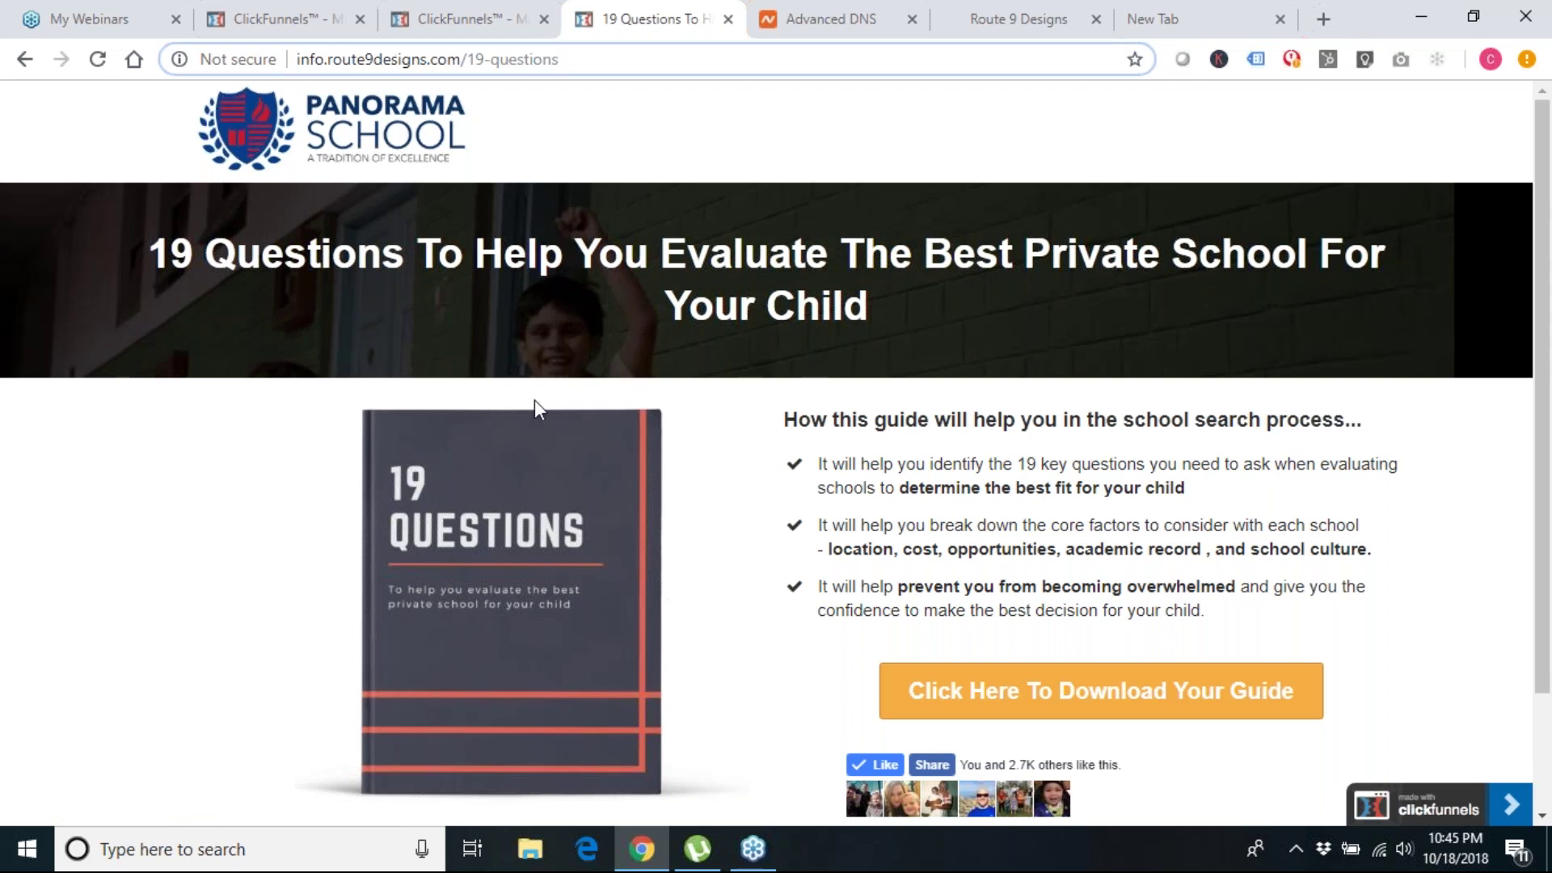
# Step: Open the guide download form on the 19 Questions landing page and submit it with the prefilled contact details
pyautogui.click(1074, 728)
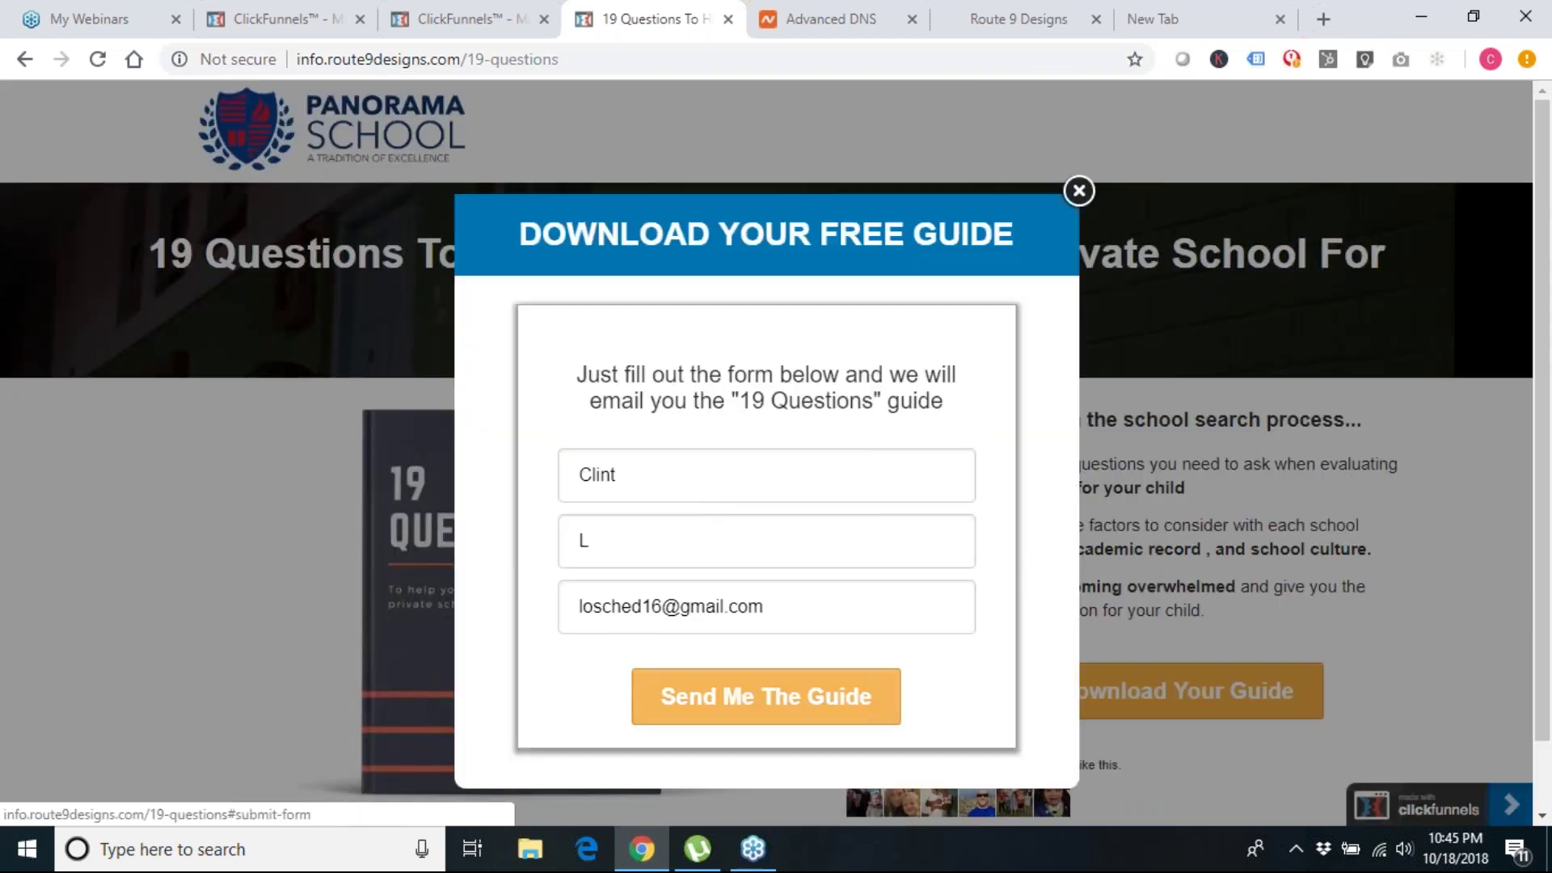
pyautogui.click(728, 701)
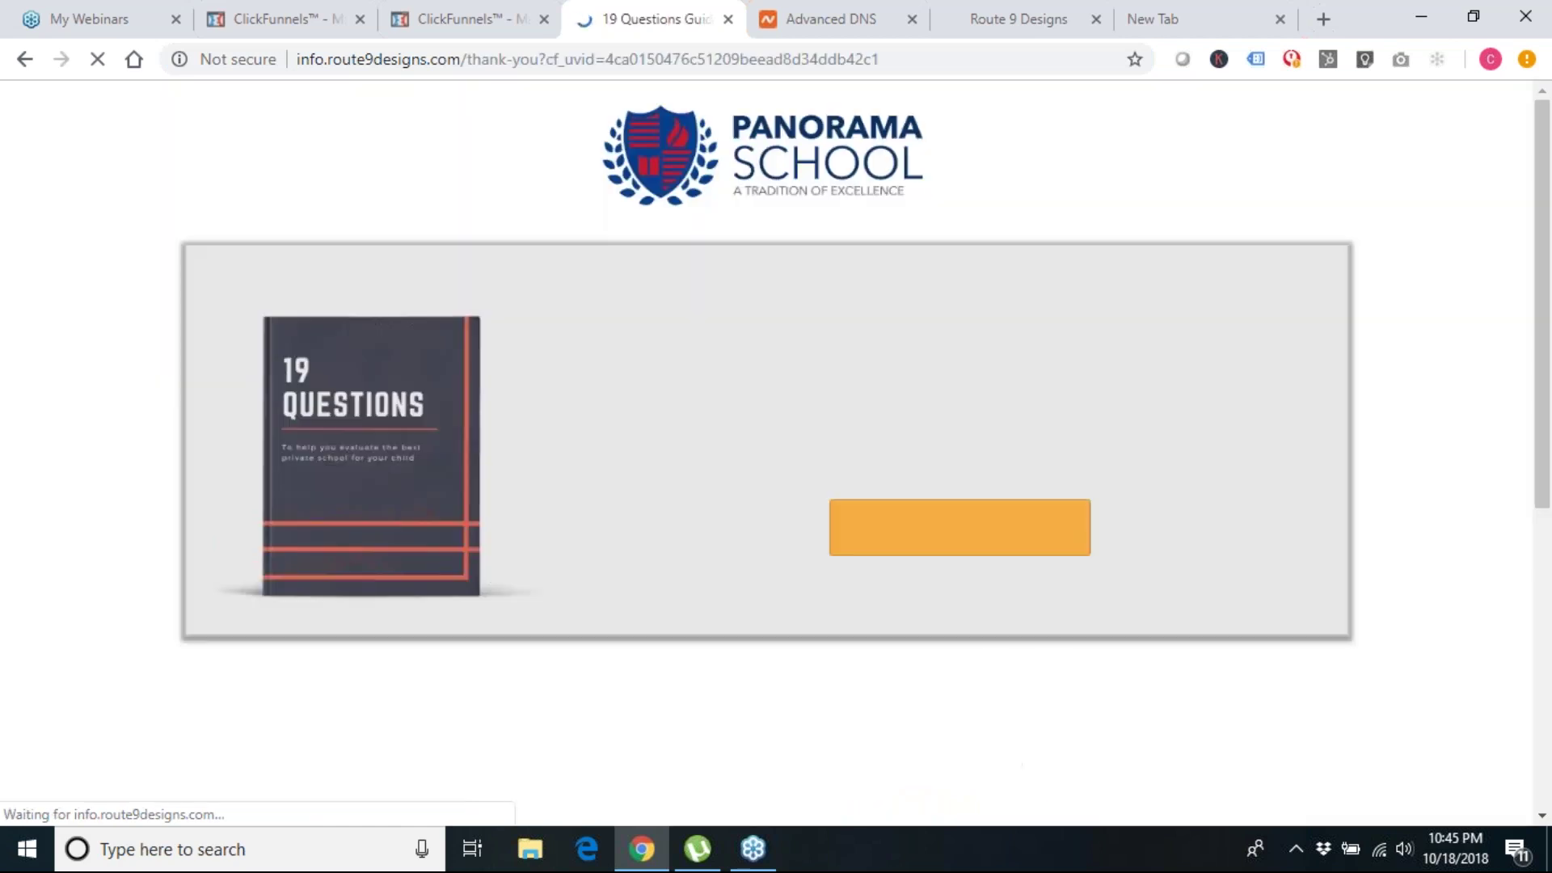